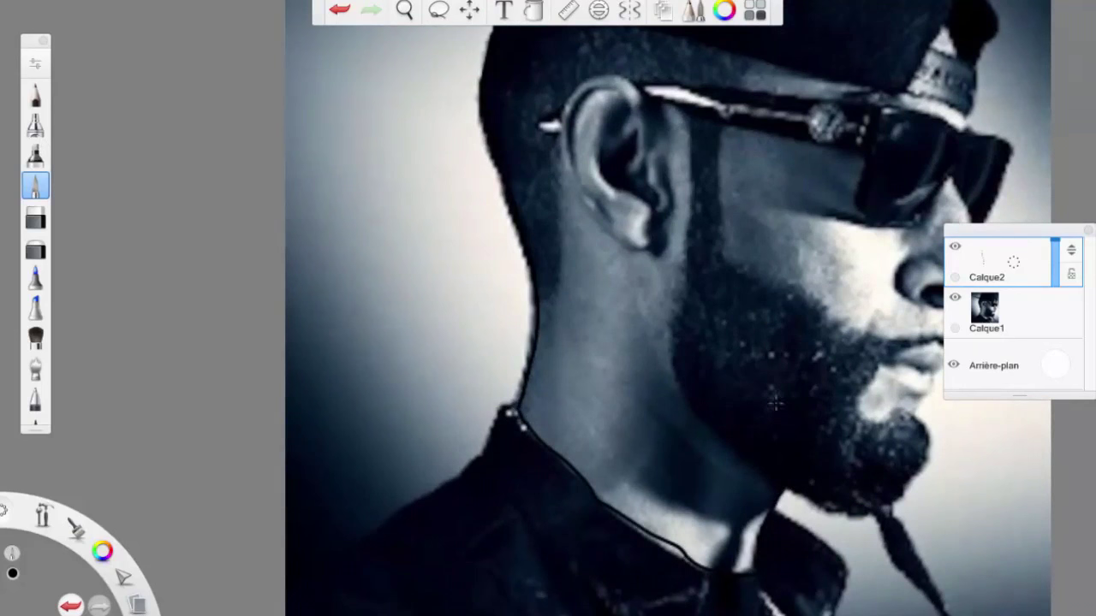
# Step: Trace the underside of the beard, the chin contour and the hanging knot below the chin in black on Calque2
pyautogui.moveTo(791, 489)
pyautogui.mouseDown()
pyautogui.moveTo(830, 514)
pyautogui.moveTo(869, 513)
pyautogui.moveTo(899, 575)
pyautogui.moveTo(929, 599)
pyautogui.moveTo(929, 566)
pyautogui.moveTo(895, 504)
pyautogui.moveTo(929, 453)
pyautogui.moveTo(914, 406)
pyautogui.mouseUp()
pyautogui.scroll(-2, 841, 222)
pyautogui.press('ctrl')
pyautogui.scroll(4, 888, 303)
pyautogui.scroll(-2, 783, 235)
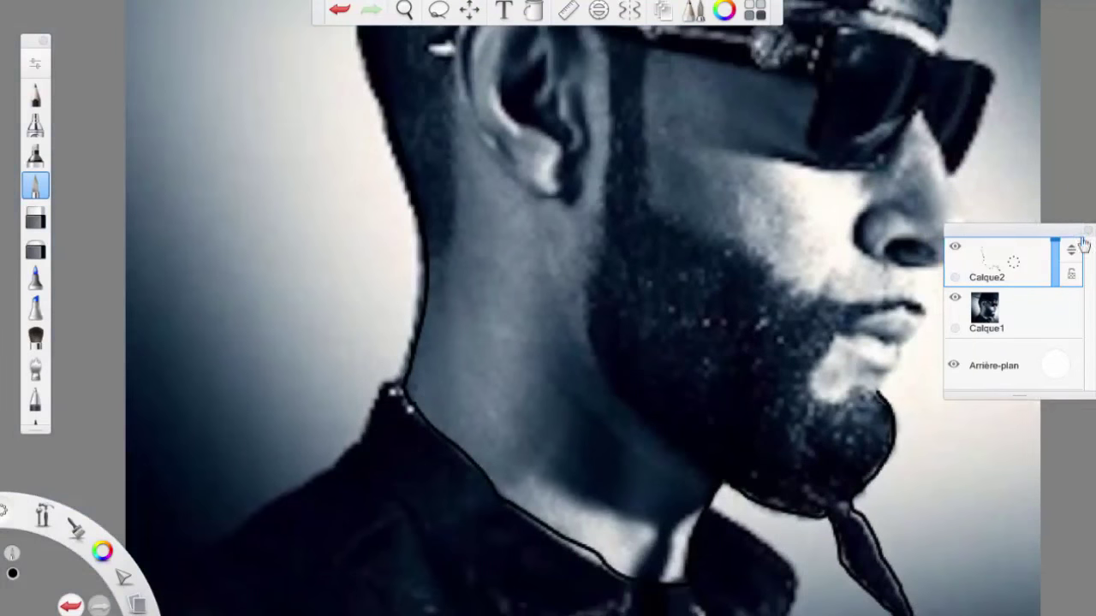
# Step: Trace the face's profile line in black from the chin up over the lips to the base of the nose
pyautogui.click(1088, 230)
pyautogui.click(469, 10)
pyautogui.moveTo(955, 265); pyautogui.dragTo(944, 264)
pyautogui.scroll(2, 955, 265)
pyautogui.click(332, 12)
pyautogui.click(336, 10)
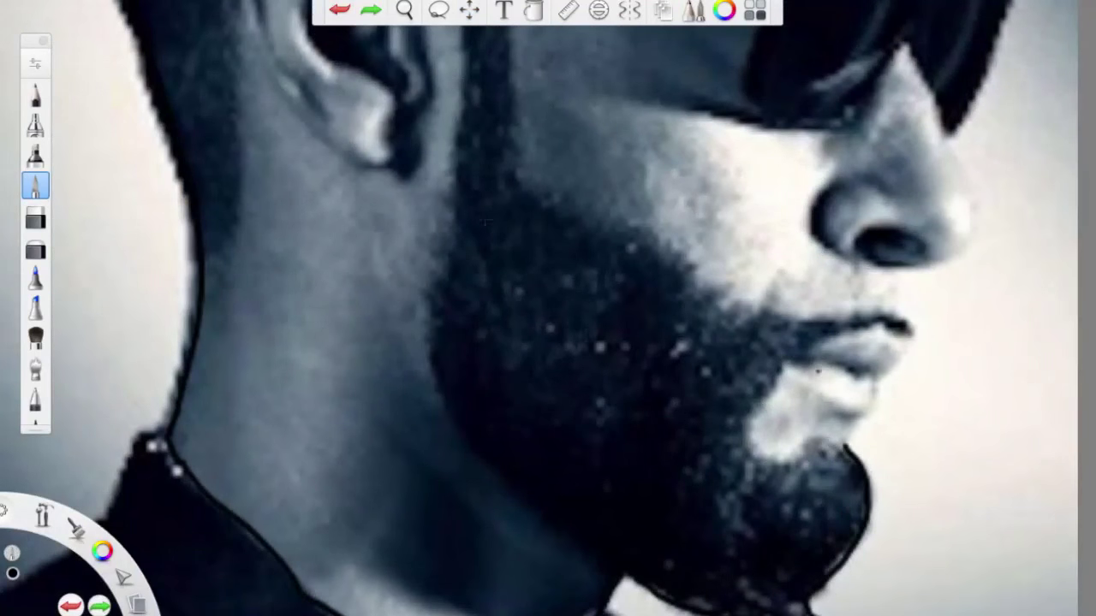
pyautogui.moveTo(858, 420)
pyautogui.mouseDown()
pyautogui.moveTo(907, 336)
pyautogui.moveTo(907, 309)
pyautogui.moveTo(882, 269)
pyautogui.moveTo(846, 444)
pyautogui.mouseUp()
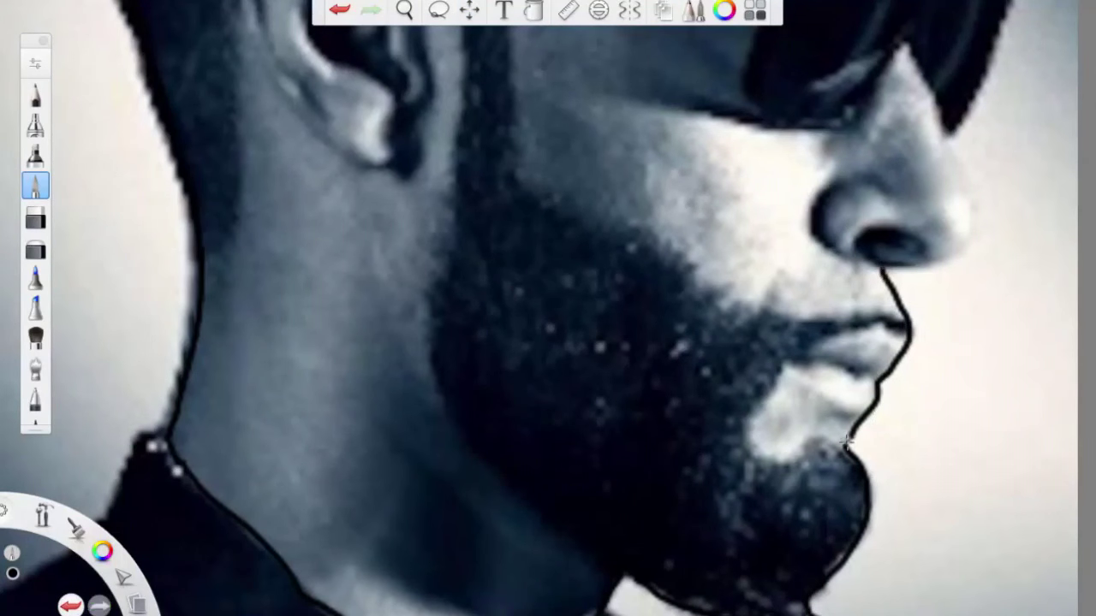
# Step: Trace the nose profile and the front outer edge of the sunglasses in black
pyautogui.scroll(3, 924, 303)
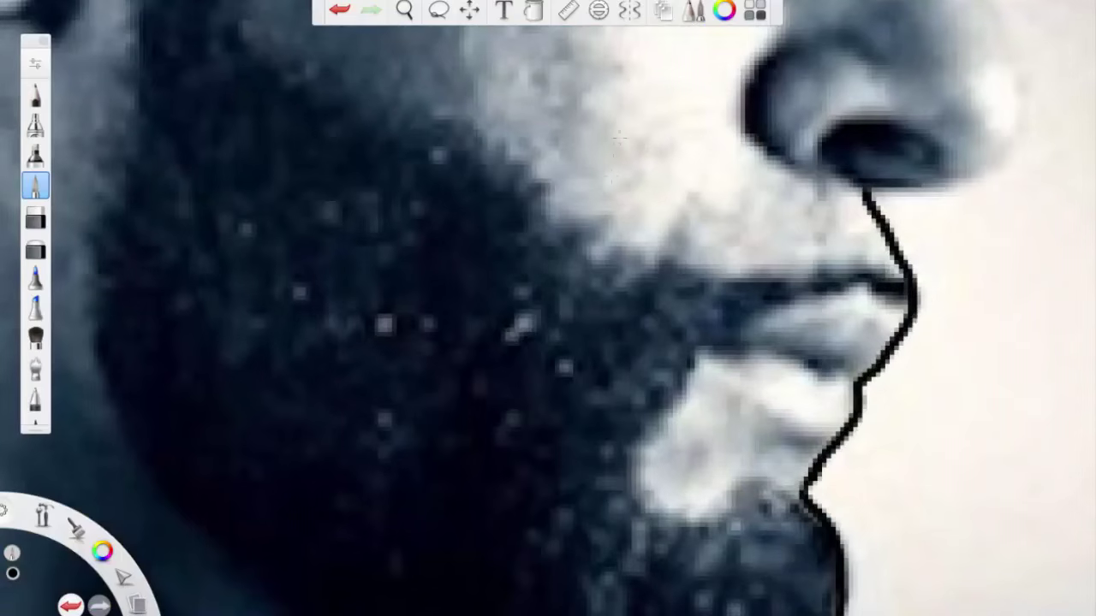
pyautogui.scroll(-4, 917, 313)
pyautogui.scroll(-5, 856, 243)
pyautogui.scroll(4, 806, 248)
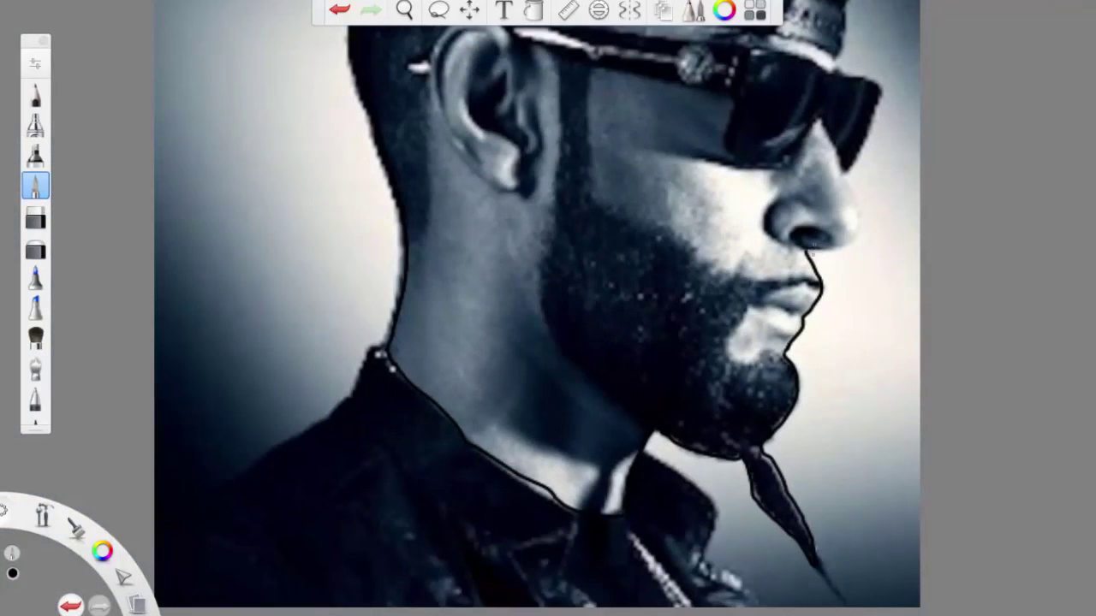
pyautogui.moveTo(847, 244)
pyautogui.mouseDown()
pyautogui.moveTo(858, 222)
pyautogui.moveTo(845, 175)
pyautogui.mouseUp()
pyautogui.moveTo(837, 68)
pyautogui.mouseDown()
pyautogui.moveTo(878, 86)
pyautogui.moveTo(848, 171)
pyautogui.mouseUp()
pyautogui.scroll(2, 883, 108)
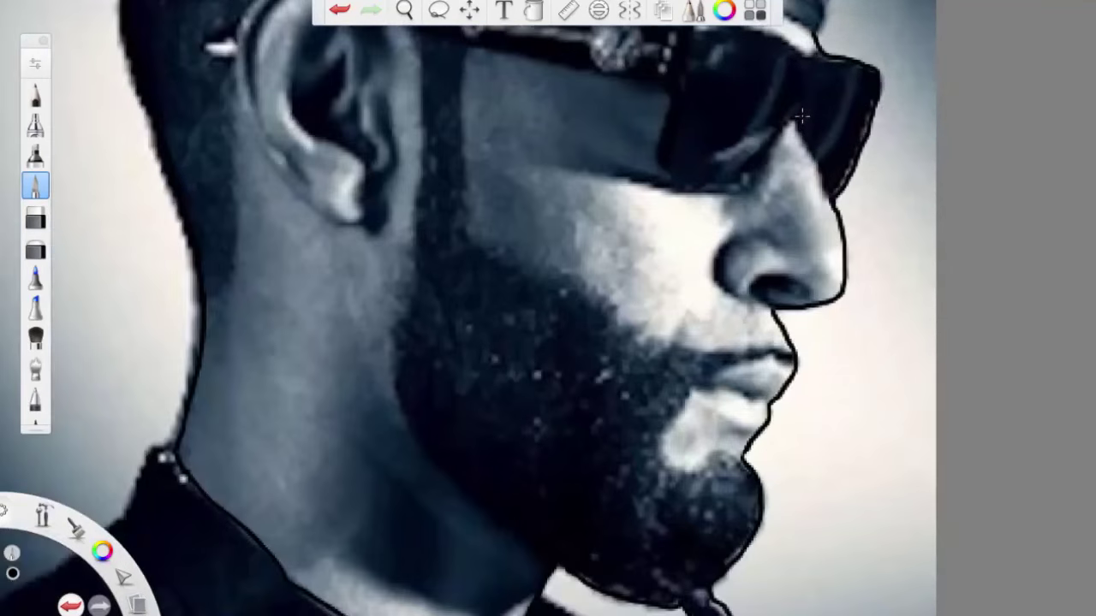
# Step: Trace the lower edge of the cap above the sunglasses in black
pyautogui.scroll(-8, 802, 114)
pyautogui.click(469, 11)
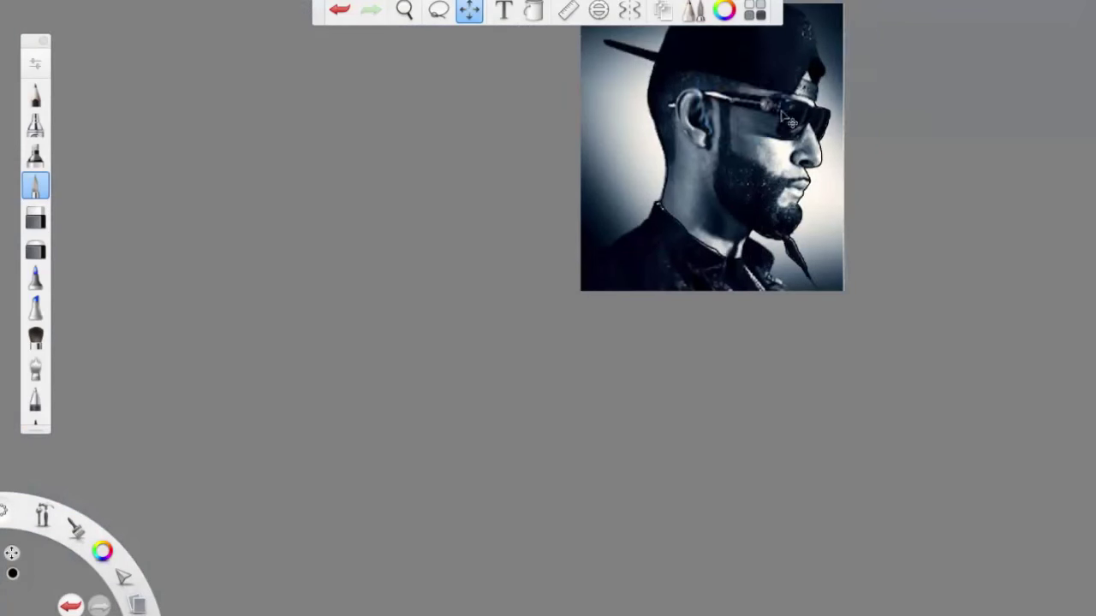
pyautogui.scroll(5, 782, 107)
pyautogui.scroll(1, 751, 80)
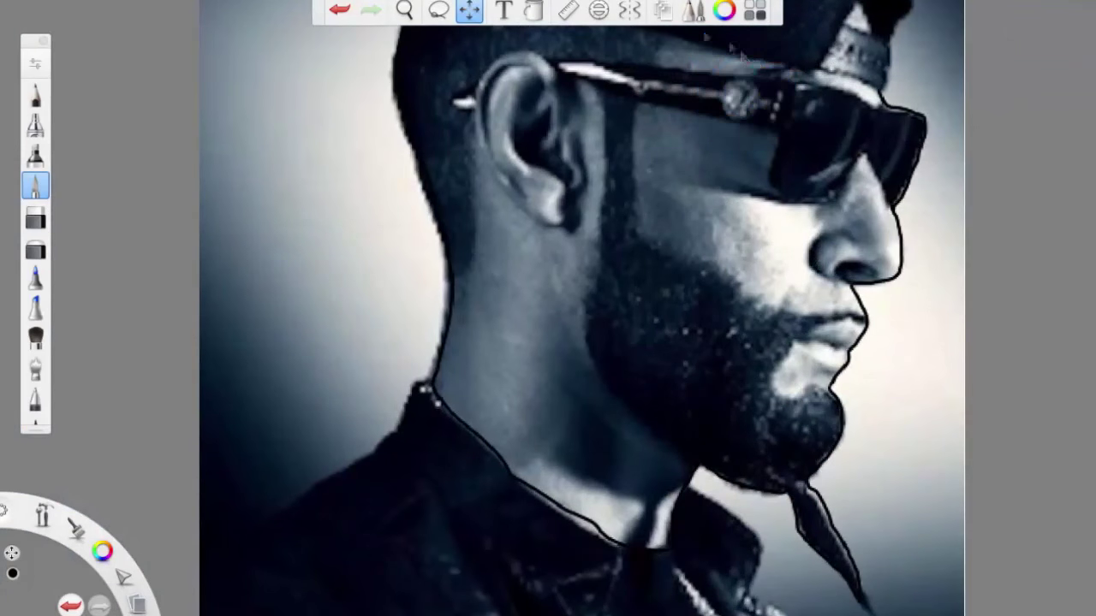
pyautogui.click(469, 10)
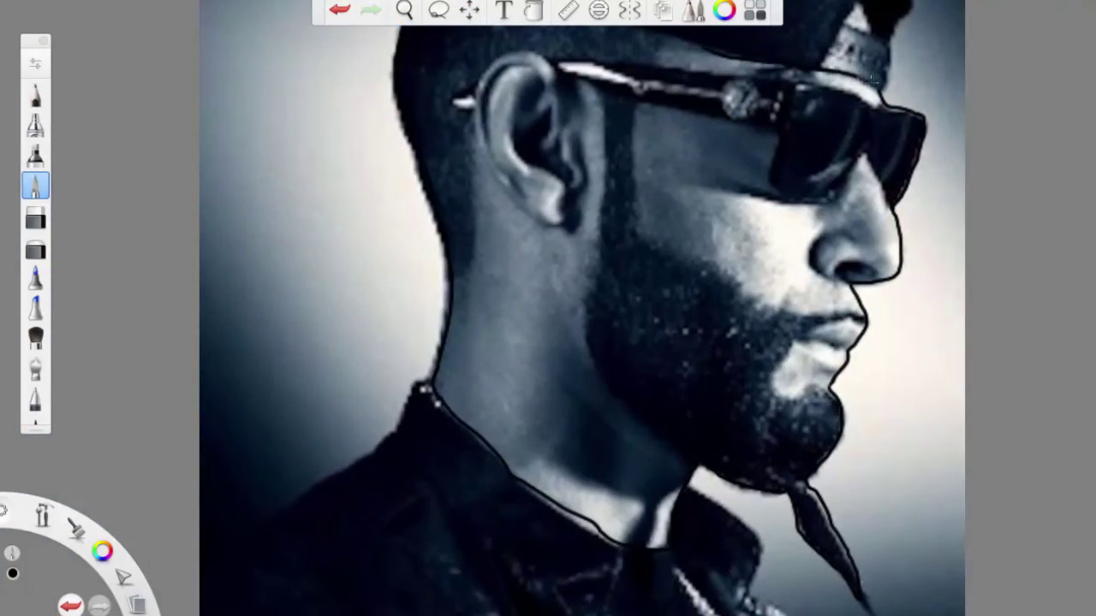
# Step: With the Pencil, trace the hairline behind the ear and the ear's outer contour
pyautogui.scroll(2, 632, 124)
pyautogui.scroll(-5, 631, 124)
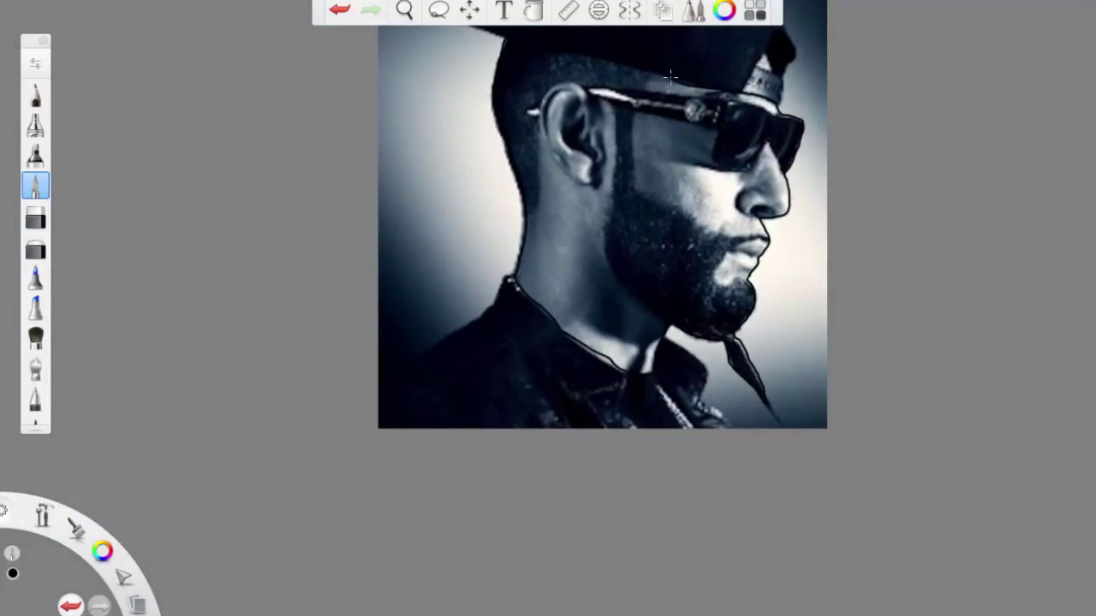
pyautogui.click(35, 94)
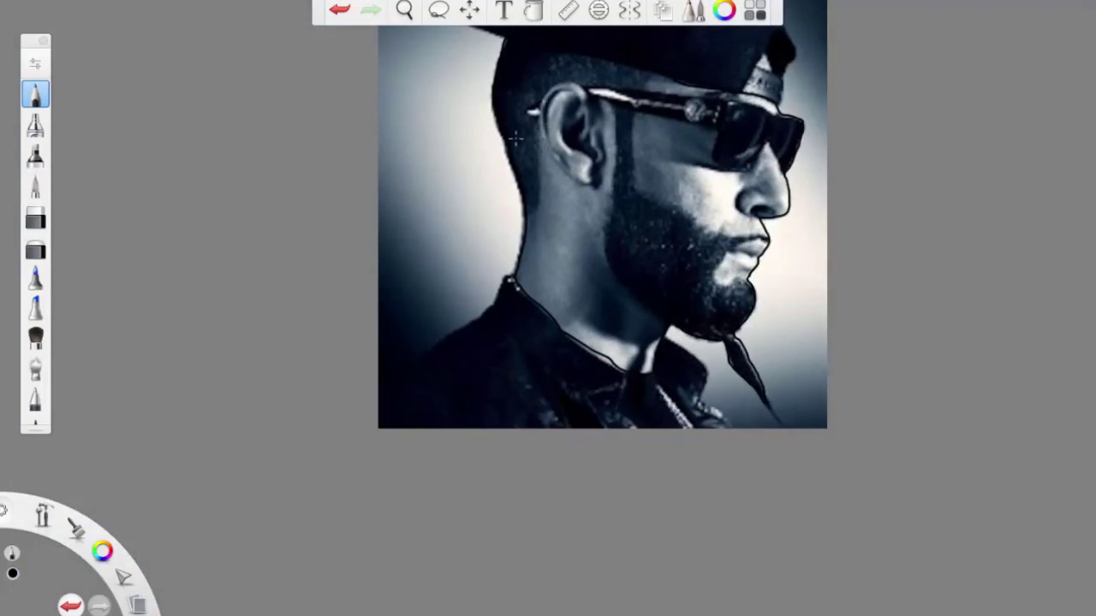
pyautogui.scroll(2, 555, 144)
pyautogui.moveTo(554, 145)
pyautogui.mouseDown()
pyautogui.moveTo(558, 244)
pyautogui.moveTo(535, 274)
pyautogui.mouseUp()
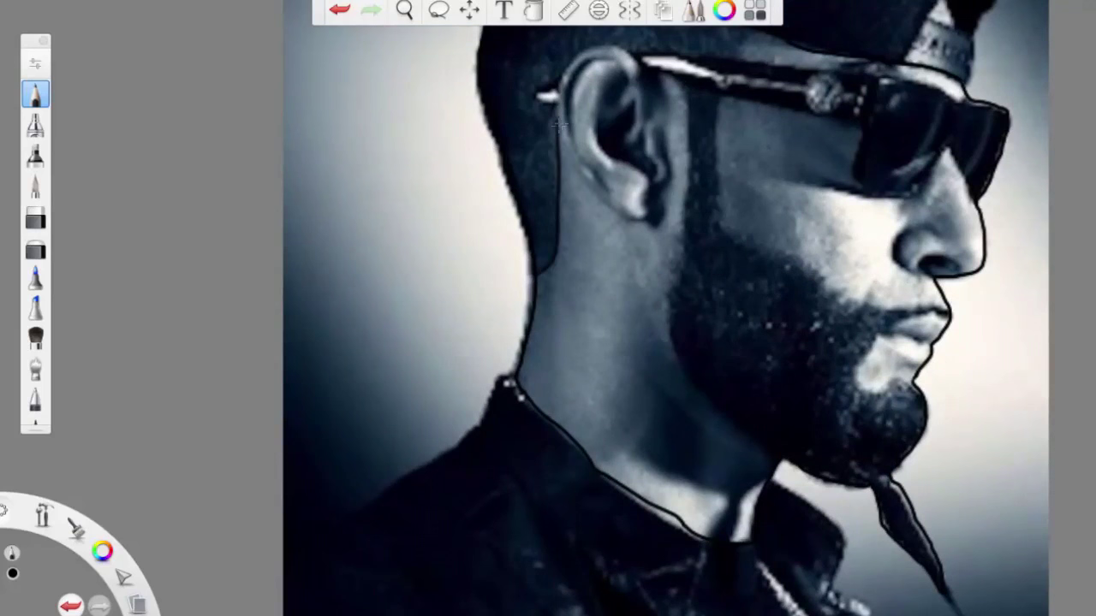
pyautogui.moveTo(557, 126)
pyautogui.mouseDown()
pyautogui.moveTo(597, 194)
pyautogui.moveTo(634, 217)
pyautogui.moveTo(655, 212)
pyautogui.mouseUp()
pyautogui.moveTo(568, 64); pyautogui.dragTo(552, 101)
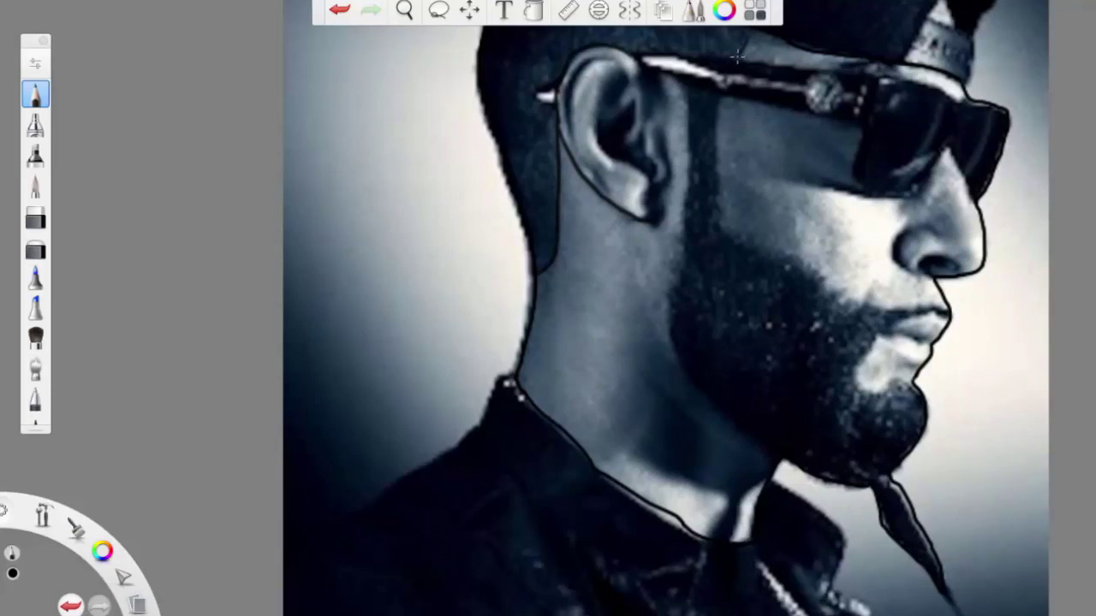
# Step: Trace the sunglasses' temple arm and lens with the Pencil, along with the edges of the sideburn and beard
pyautogui.moveTo(647, 50)
pyautogui.mouseDown()
pyautogui.moveTo(939, 78)
pyautogui.moveTo(983, 96)
pyautogui.mouseUp()
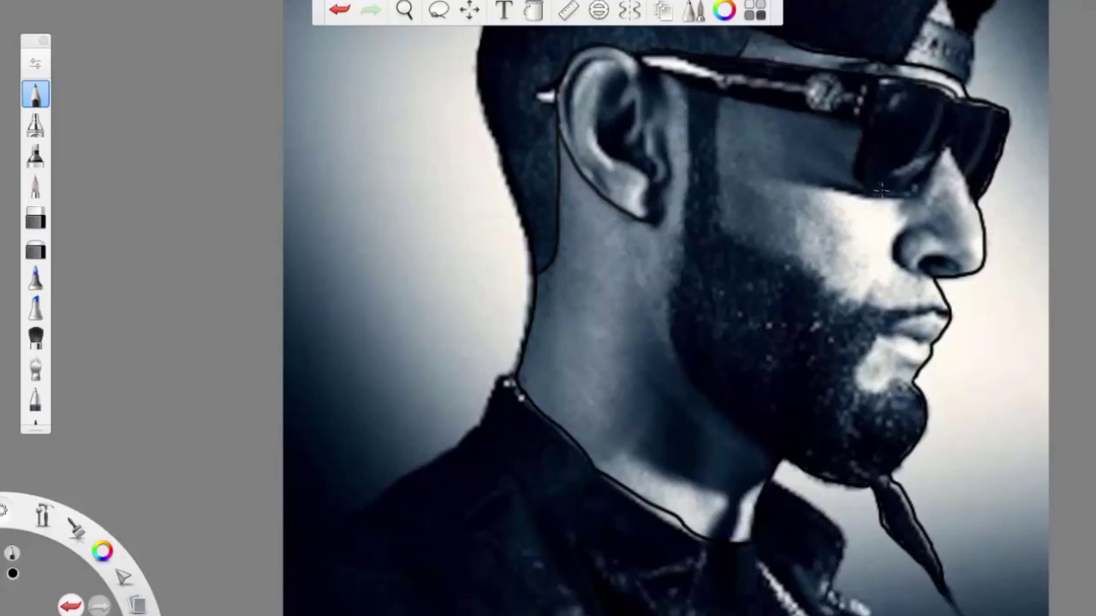
pyautogui.moveTo(961, 165); pyautogui.dragTo(974, 192)
pyautogui.moveTo(687, 97); pyautogui.dragTo(676, 357)
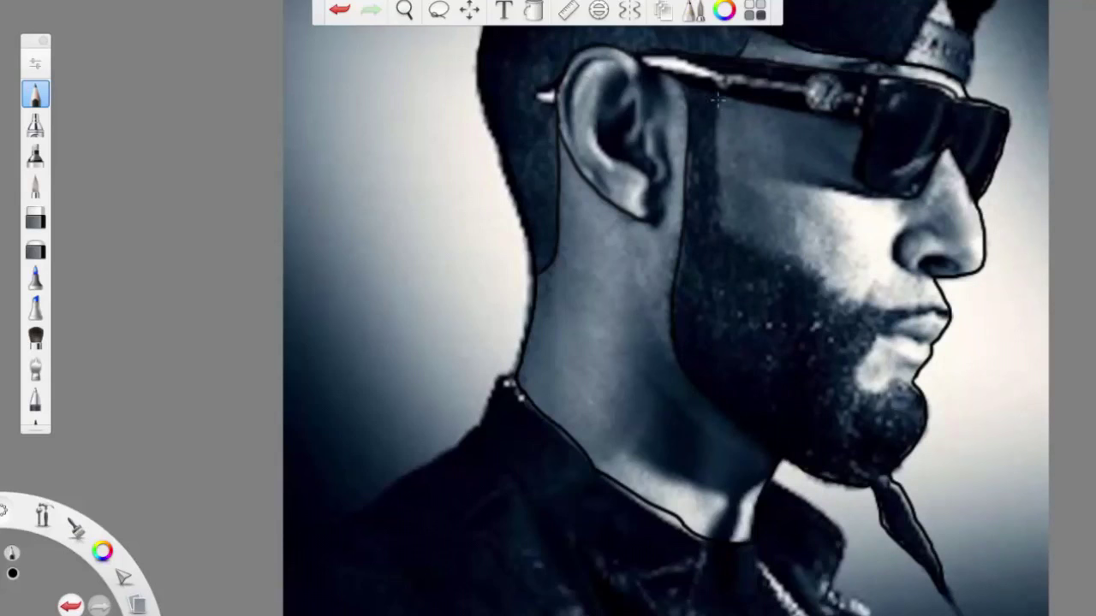
pyautogui.moveTo(721, 141)
pyautogui.mouseDown()
pyautogui.moveTo(715, 204)
pyautogui.moveTo(745, 244)
pyautogui.moveTo(866, 301)
pyautogui.moveTo(949, 305)
pyautogui.mouseUp()
# Step: Hide the photo layer Calque1 and close the line gaps where the sideburn meets the sunglasses' arm
pyautogui.click(663, 10)
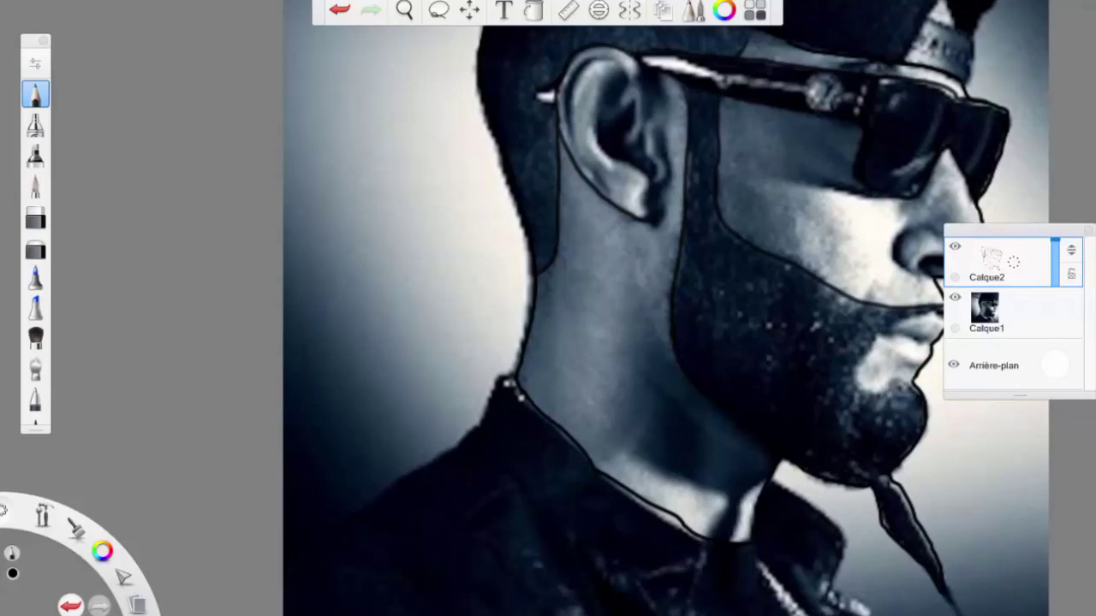
pyautogui.click(955, 297)
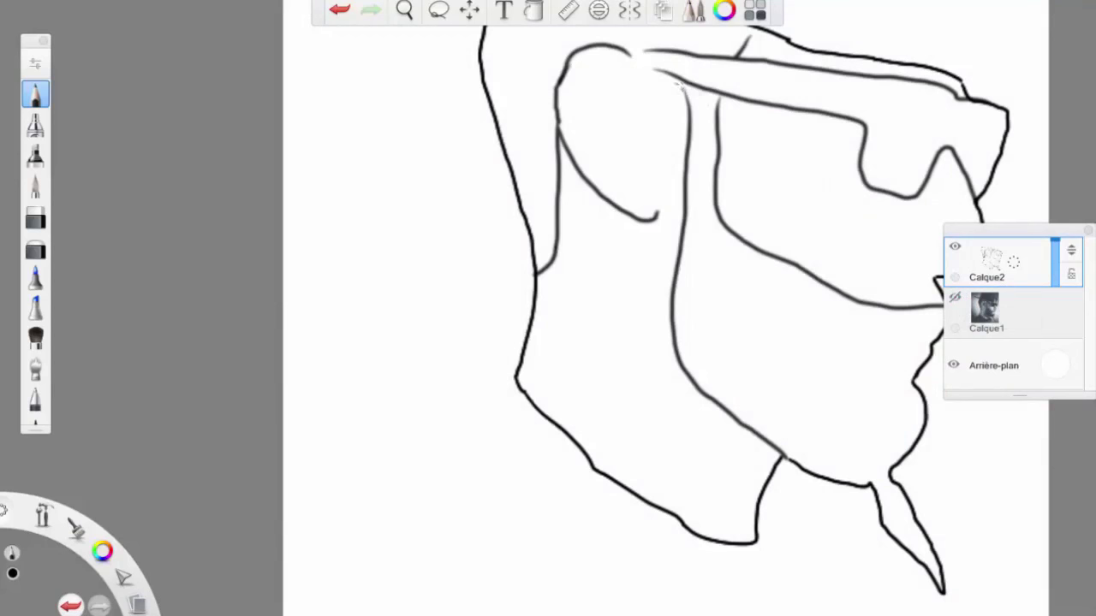
pyautogui.hotkey('ctrl', 'z')
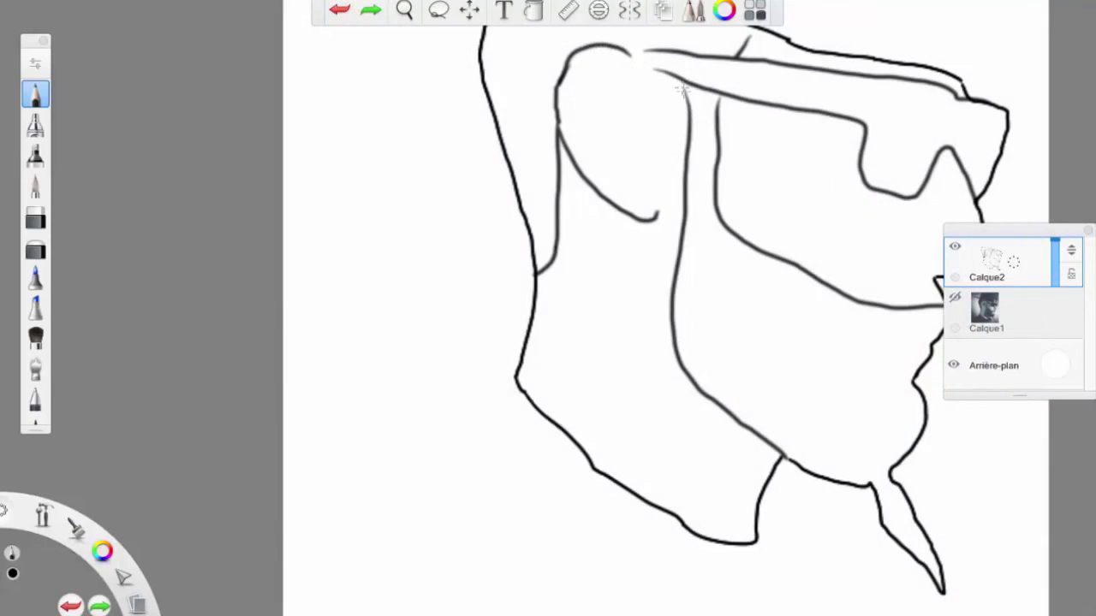
pyautogui.hotkey('ctrl', 'y')
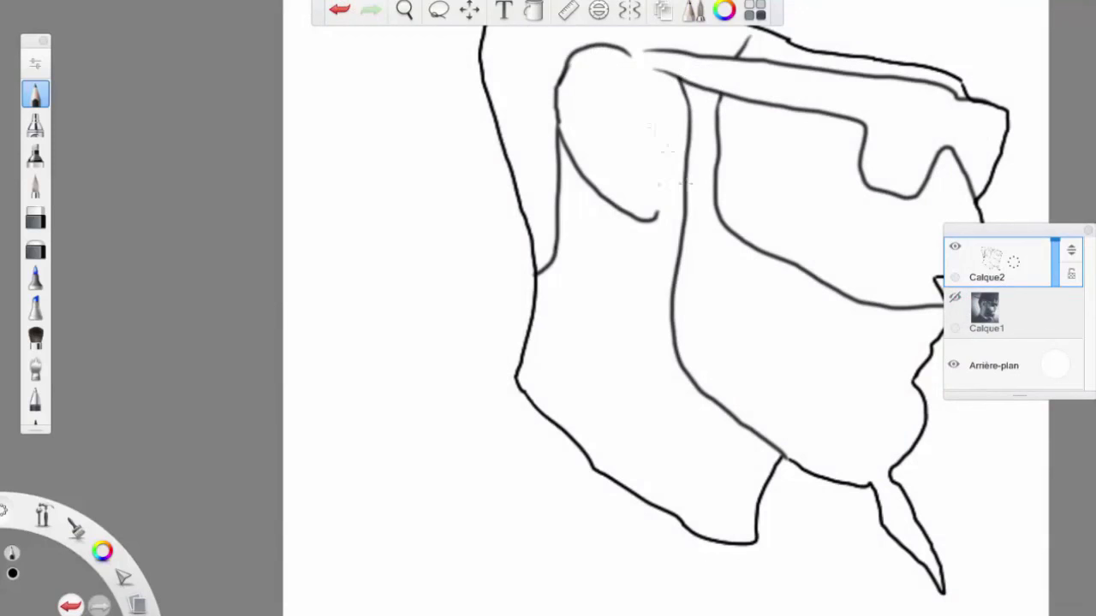
# Step: Compare the lines with the photo, draw the temple tip behind the ear and join the sunglasses' arm to the ear
pyautogui.click(954, 297)
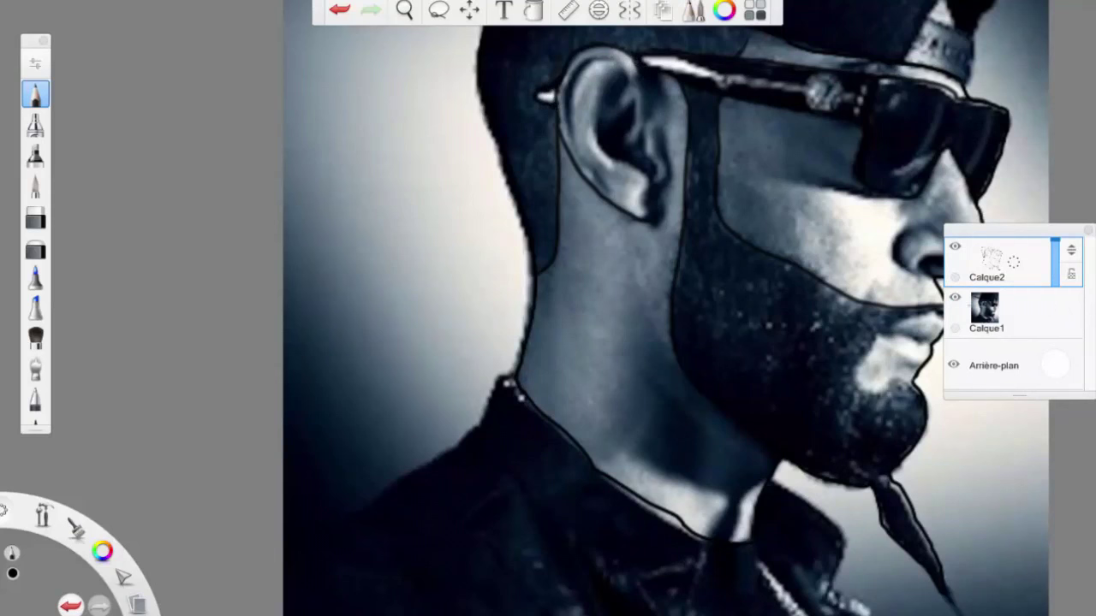
pyautogui.click(955, 297)
pyautogui.moveTo(554, 78); pyautogui.dragTo(560, 78)
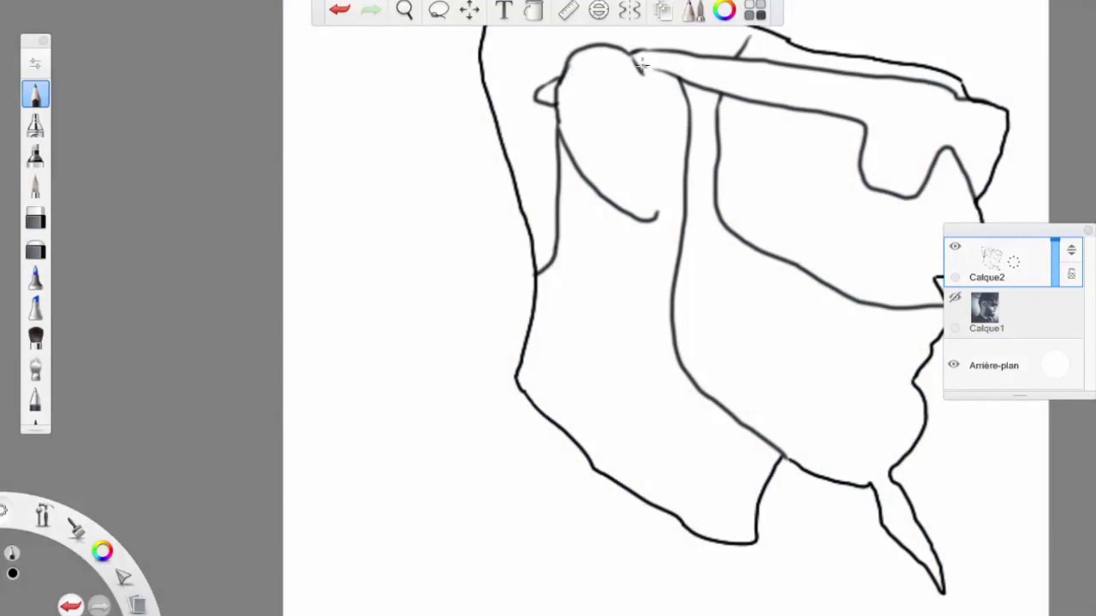
pyautogui.moveTo(638, 66); pyautogui.dragTo(655, 68)
# Step: Try filling the sunglasses' temple tip behind the ear with black
pyautogui.click(532, 10)
pyautogui.click(869, 101)
pyautogui.hotkey('ctrl', 'z')
pyautogui.click(545, 94)
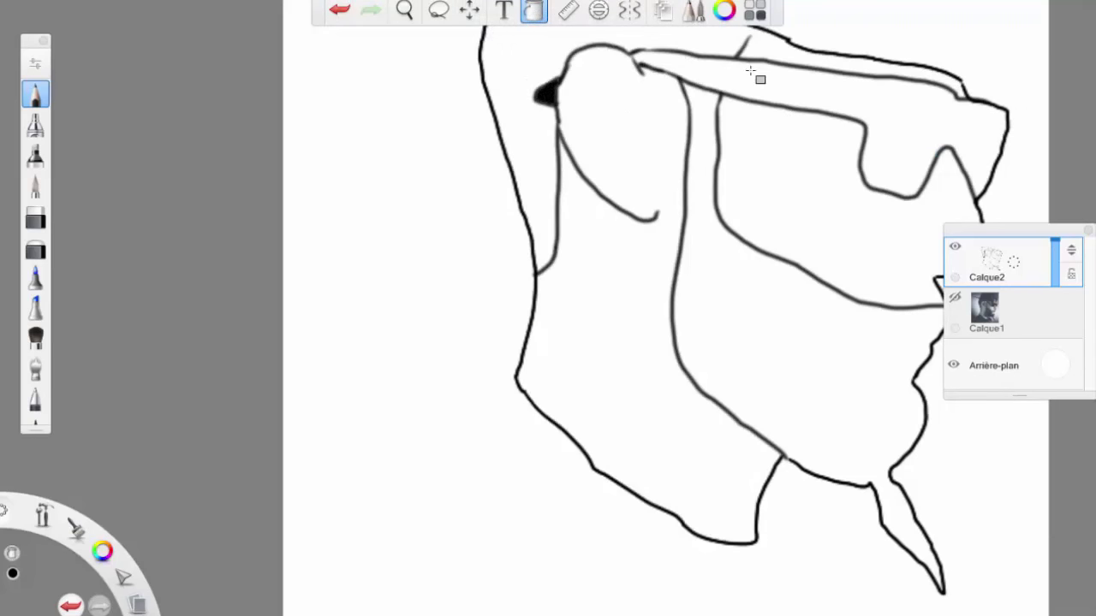
# Step: Try filling the beard and the sunglasses with black
pyautogui.click(28, 97)
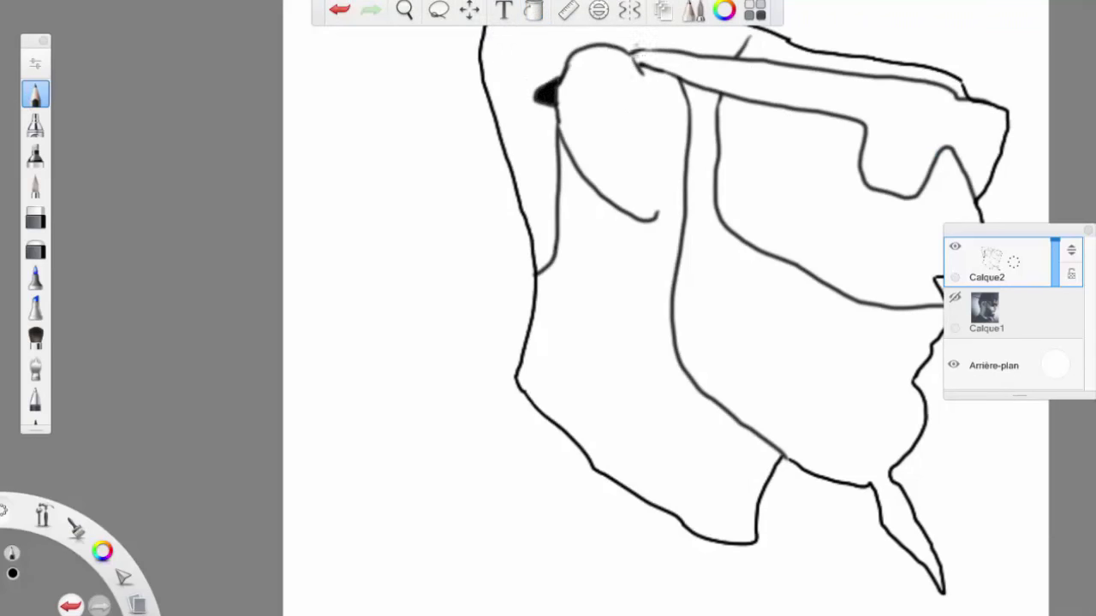
pyautogui.press('f')
pyautogui.click(860, 102)
pyautogui.hotkey('ctrl', 'z')
pyautogui.click(726, 262)
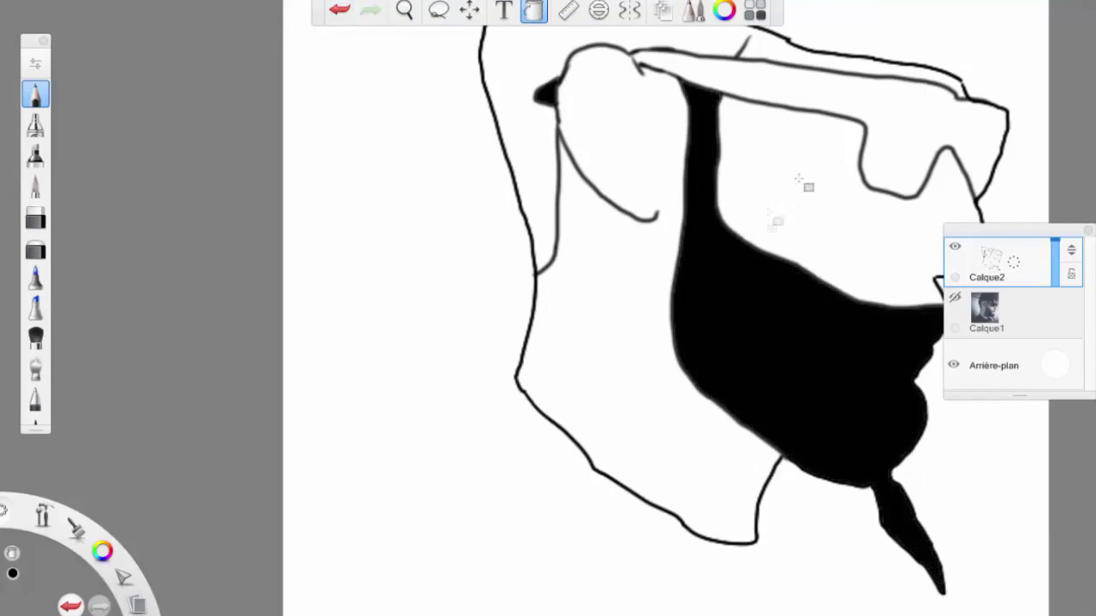
pyautogui.click(896, 144)
pyautogui.hotkey('ctrl', 'z')
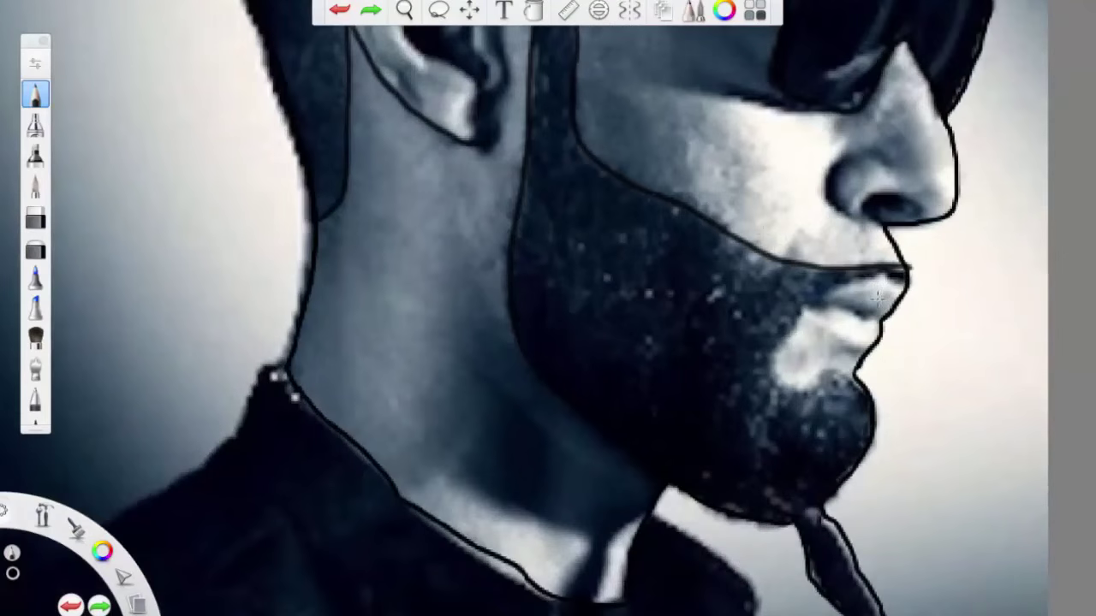
# Step: Outline the lips with the Pencil and draw the dark opening between them
pyautogui.scroll(5, 759, 343)
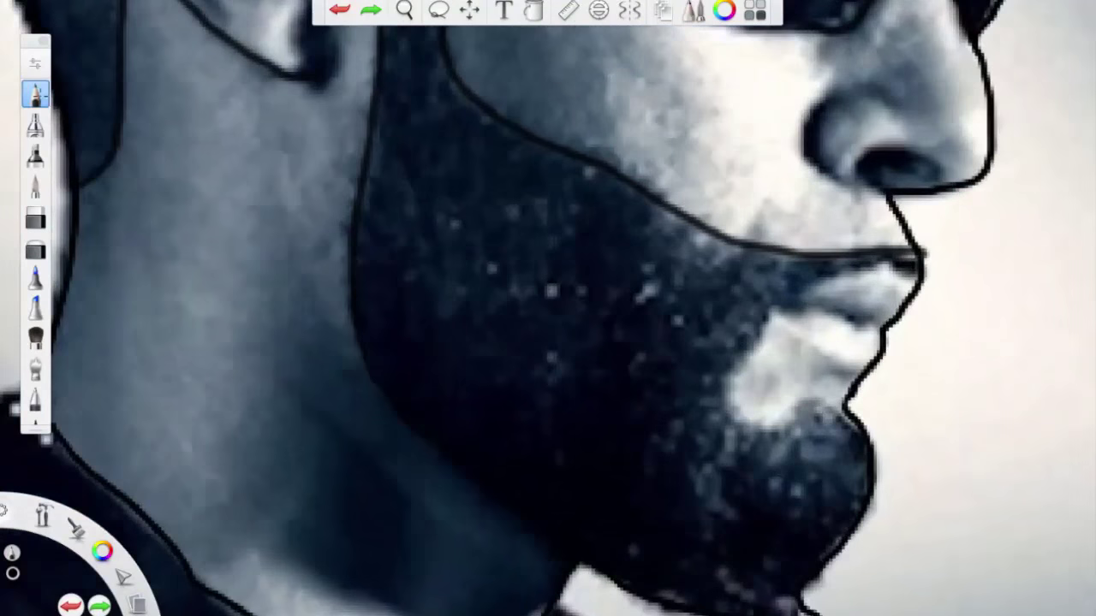
pyautogui.hotkey('ctrl', 'b')
pyautogui.click(1011, 100)
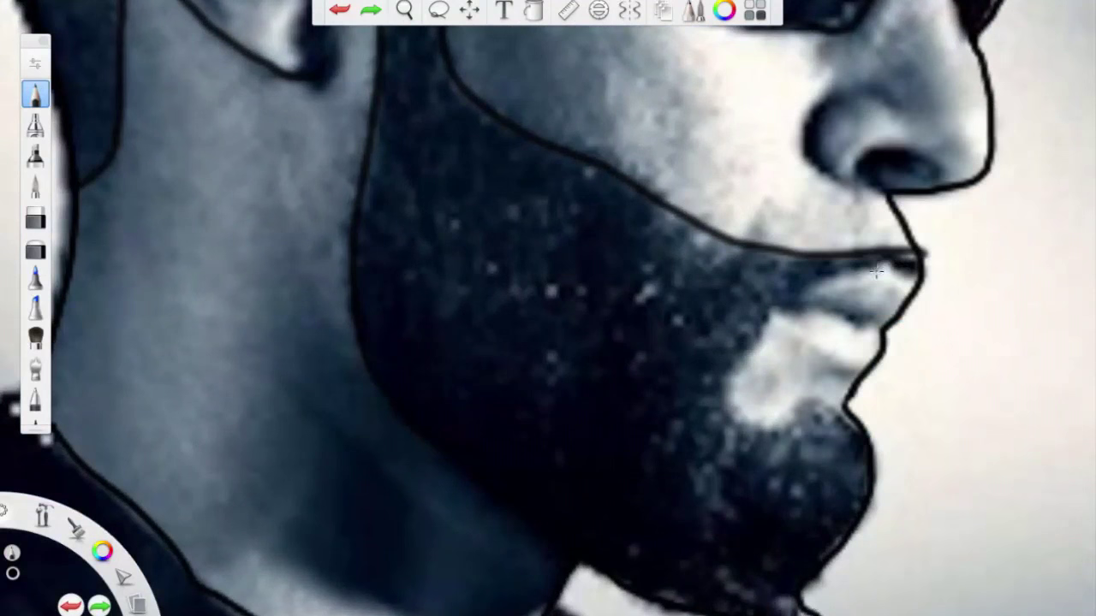
pyautogui.moveTo(909, 272)
pyautogui.mouseDown()
pyautogui.moveTo(914, 281)
pyautogui.moveTo(843, 275)
pyautogui.moveTo(796, 293)
pyautogui.moveTo(796, 327)
pyautogui.moveTo(811, 342)
pyautogui.moveTo(837, 362)
pyautogui.moveTo(875, 361)
pyautogui.mouseUp()
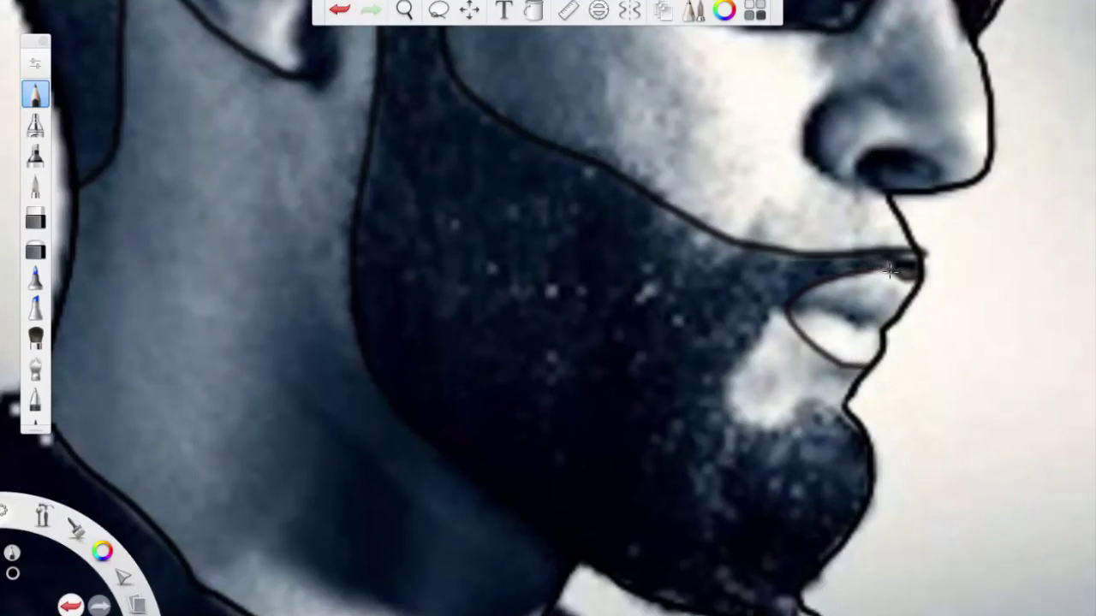
pyautogui.moveTo(815, 301)
pyautogui.mouseDown()
pyautogui.moveTo(877, 314)
pyautogui.moveTo(866, 323)
pyautogui.moveTo(818, 306)
pyautogui.mouseUp()
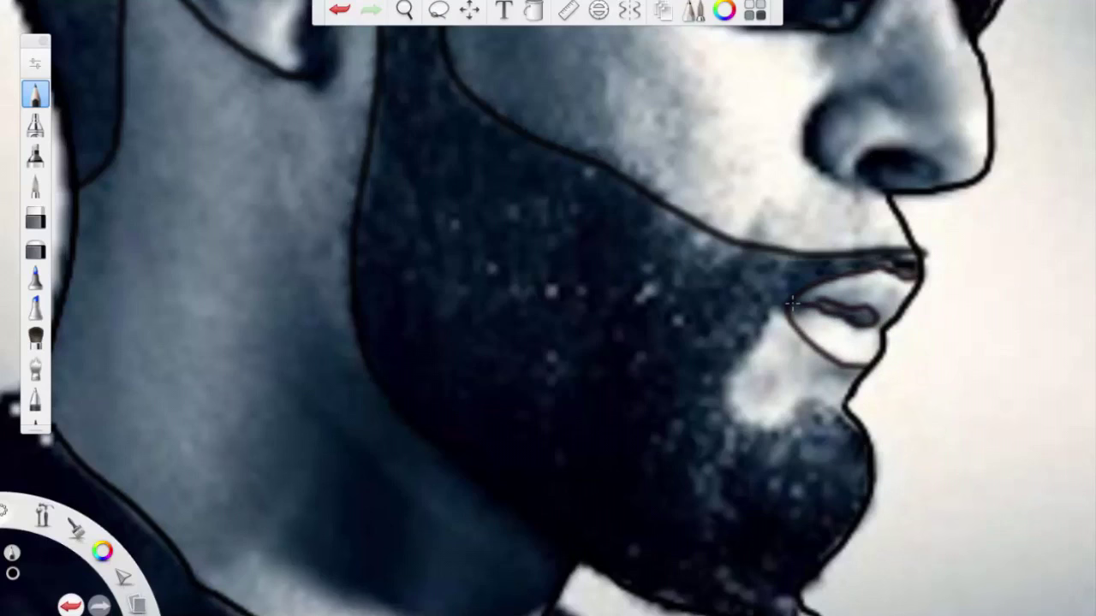
# Step: Try a flood fill on the upper lip
pyautogui.click(536, 11)
pyautogui.click(854, 296)
pyautogui.click(344, 11)
# Step: Trace the jacket's rear collar and shoulder contour in black, plus the collar's front edge down to the photo's lower border
pyautogui.scroll(-5, 738, 222)
pyautogui.click(35, 186)
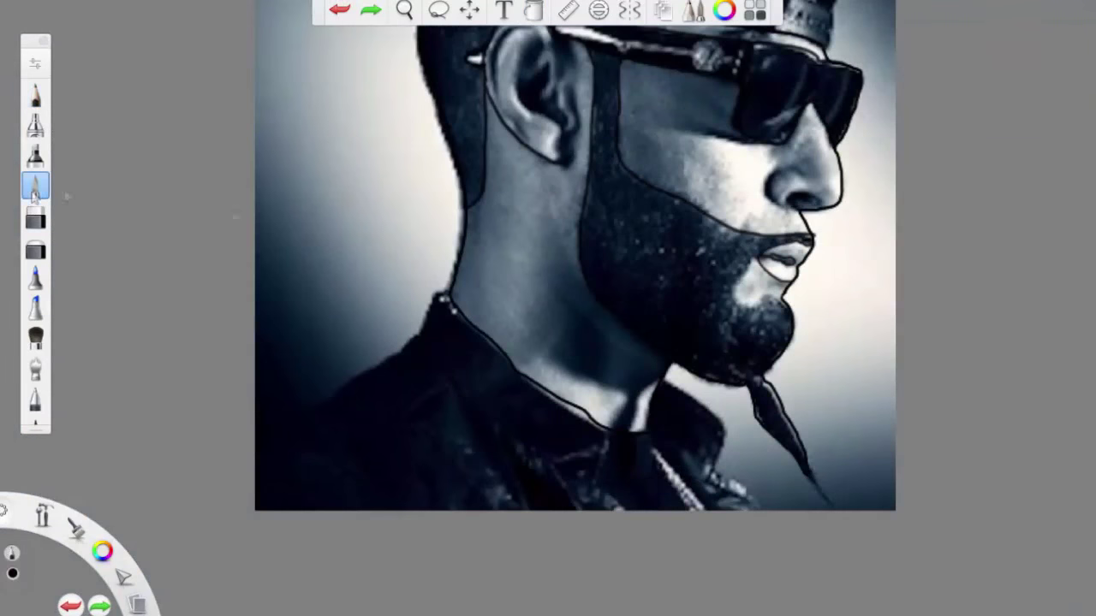
pyautogui.scroll(-3, 770, 240)
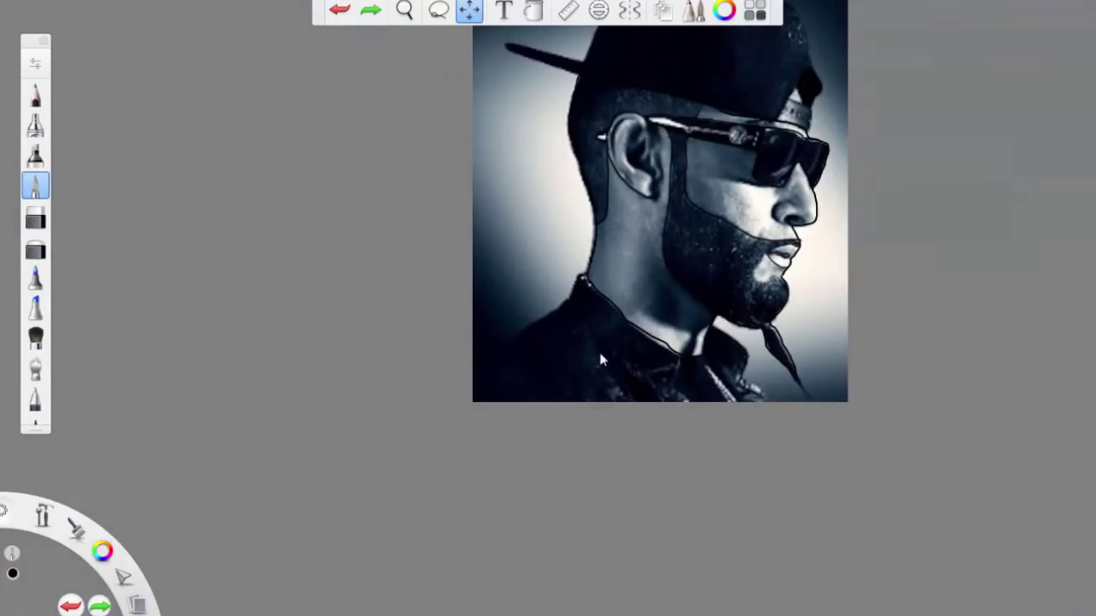
pyautogui.scroll(3, 601, 348)
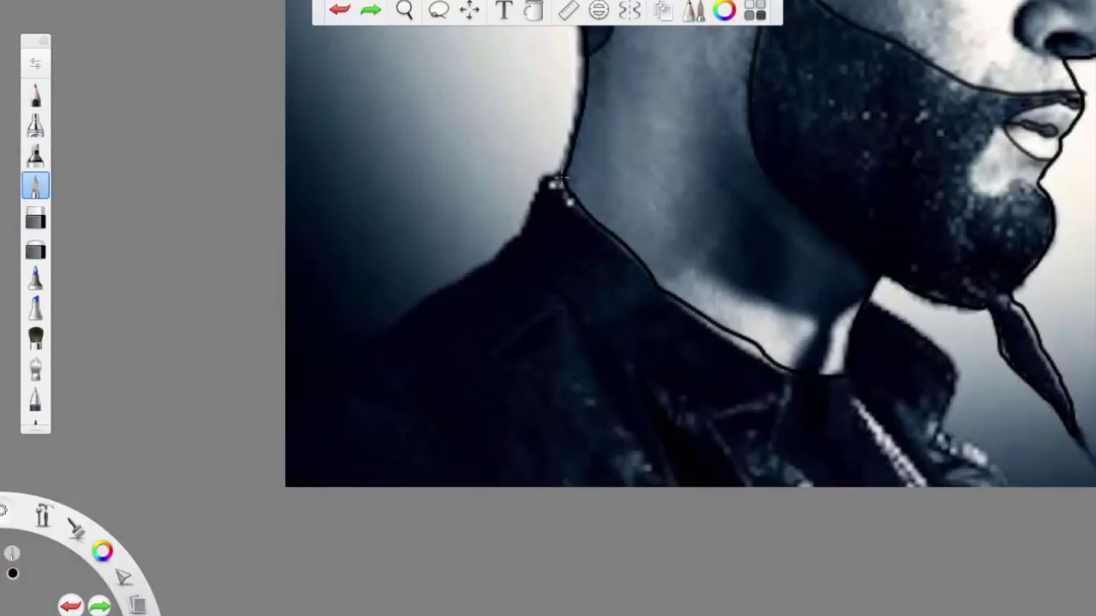
pyautogui.moveTo(542, 177)
pyautogui.mouseDown()
pyautogui.moveTo(494, 255)
pyautogui.moveTo(316, 368)
pyautogui.mouseUp()
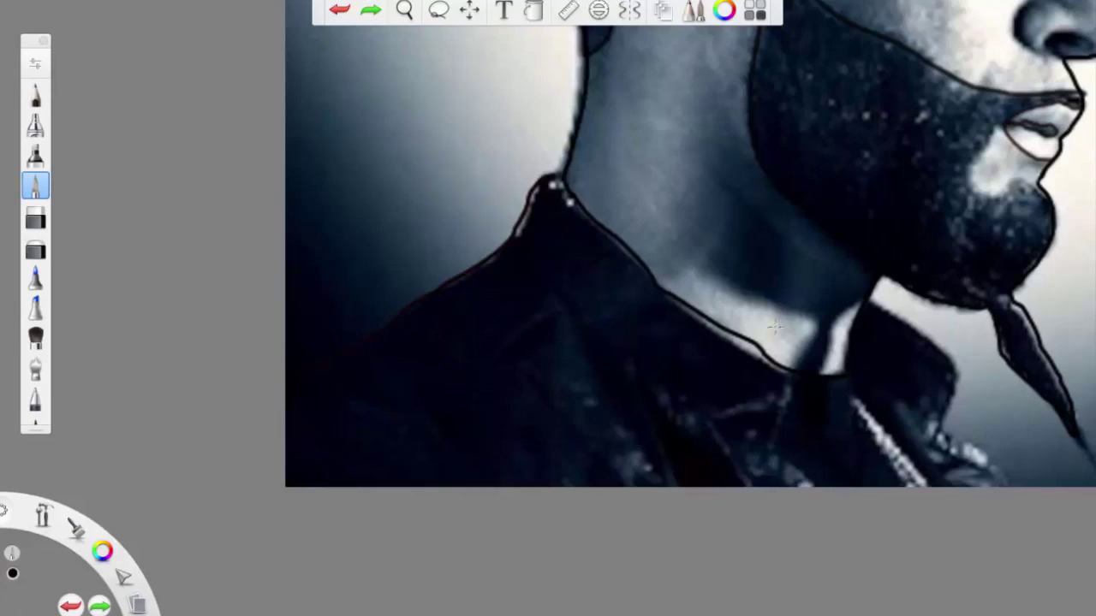
pyautogui.scroll(-2, 775, 362)
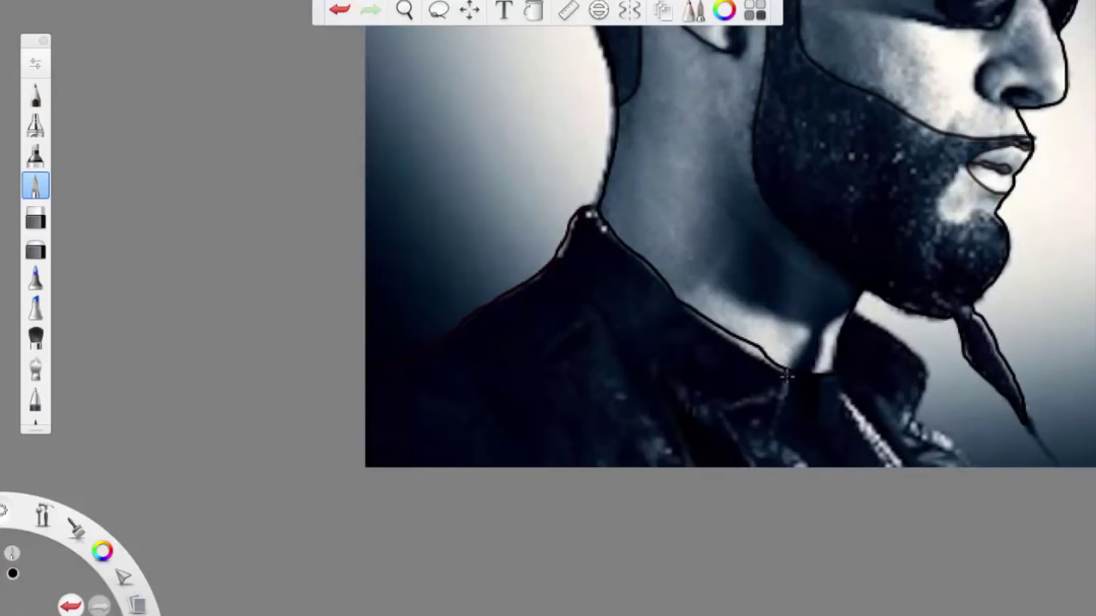
pyautogui.moveTo(786, 448); pyautogui.dragTo(808, 468)
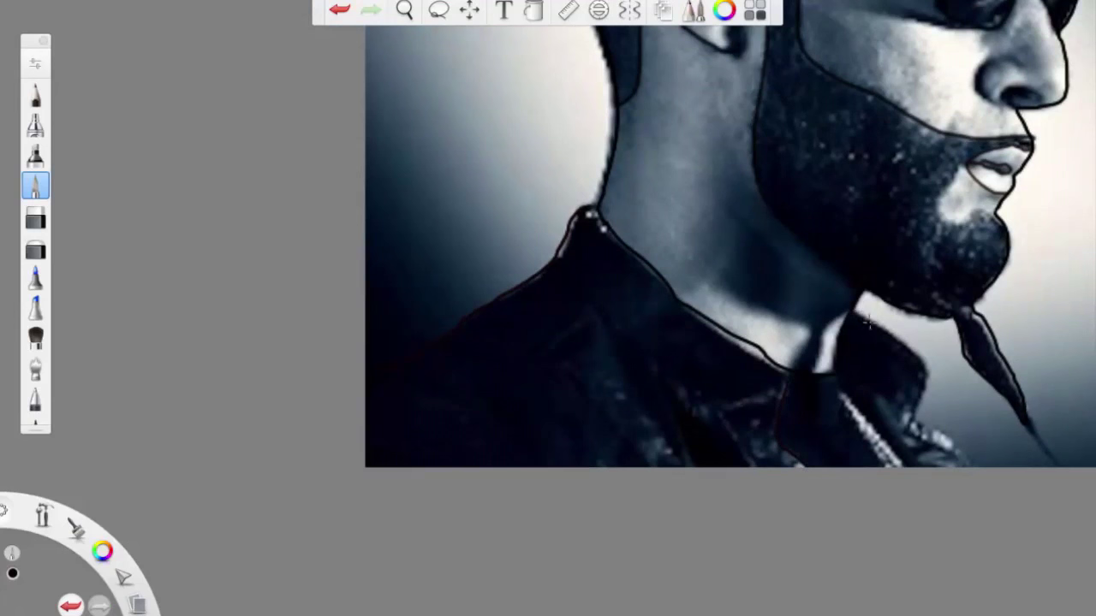
# Step: Trace the contour of the jacket's front collar, from under the chin down to the photo's lower border
pyautogui.moveTo(868, 322)
pyautogui.mouseDown()
pyautogui.moveTo(925, 365)
pyautogui.moveTo(912, 423)
pyautogui.moveTo(971, 460)
pyautogui.mouseUp()
pyautogui.scroll(4, 745, 144)
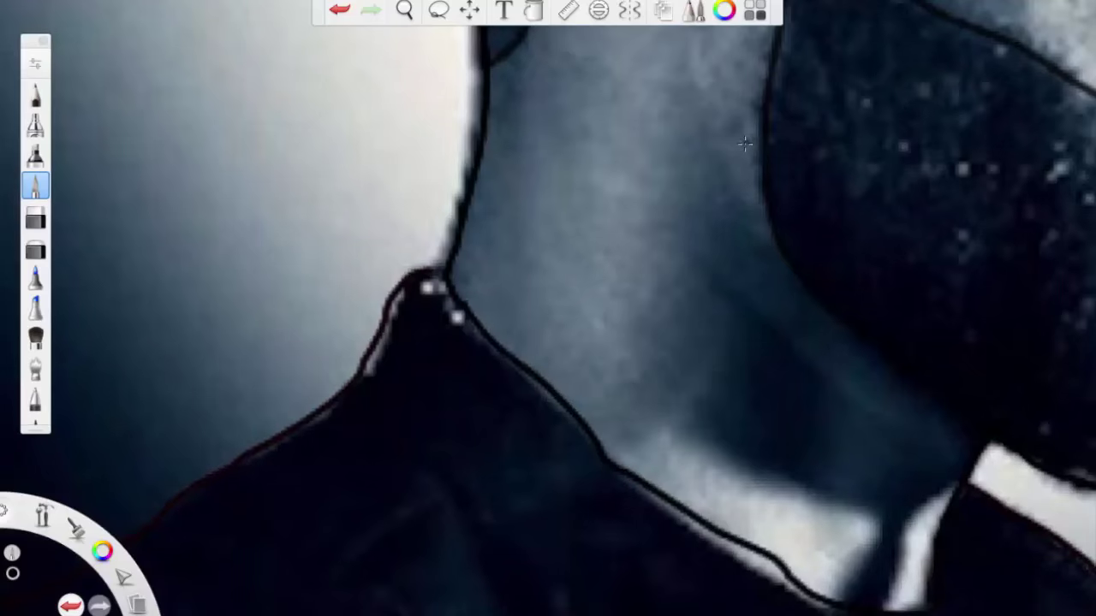
pyautogui.scroll(-9, 744, 144)
pyautogui.press('v')
pyautogui.scroll(3, 820, 21)
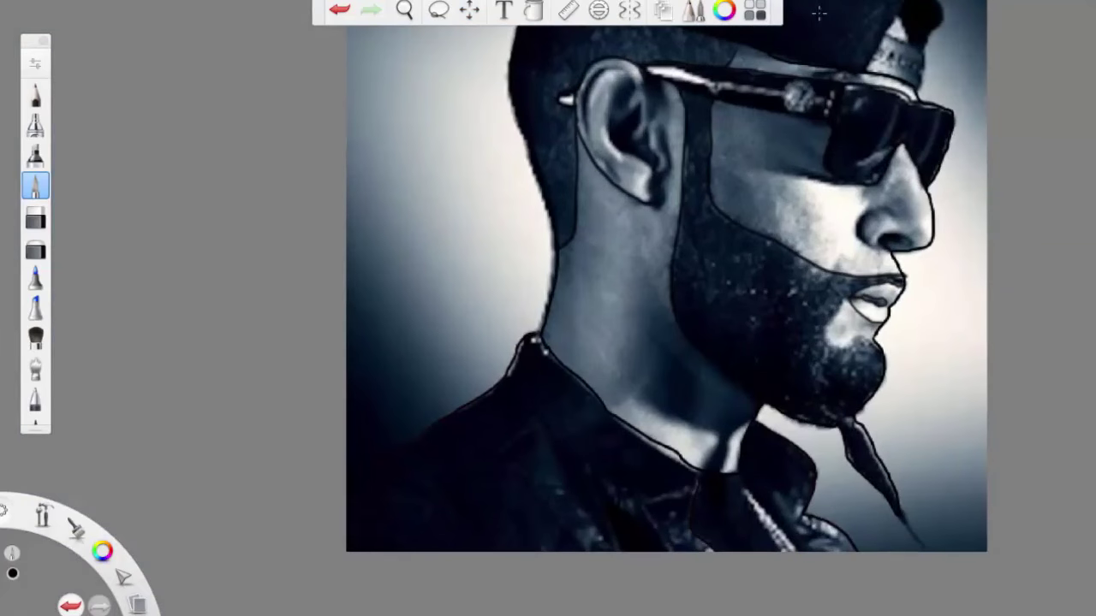
pyautogui.scroll(2, 813, 26)
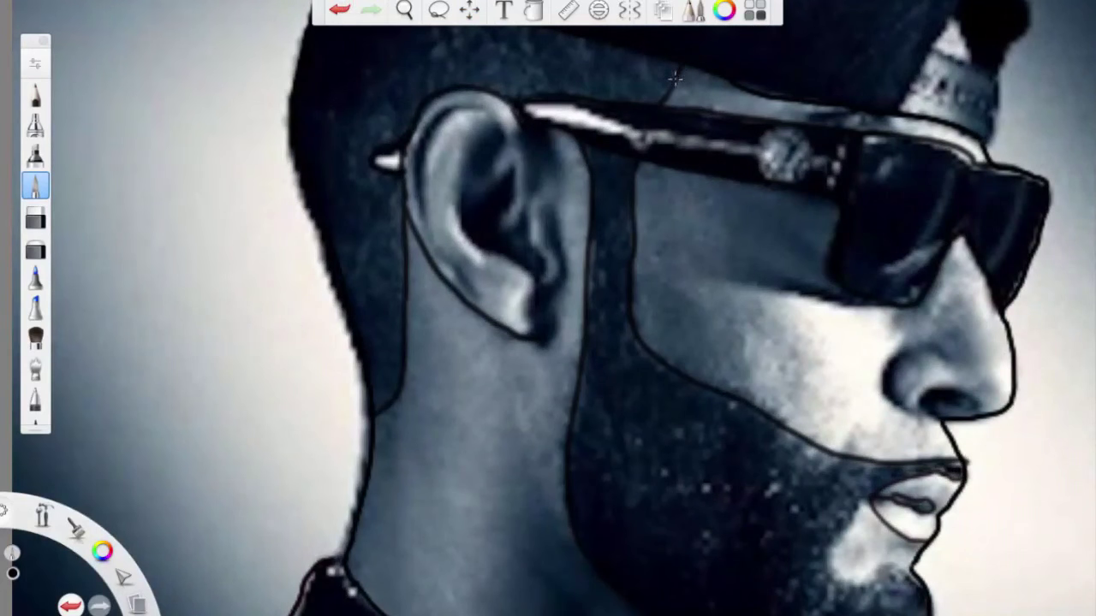
# Step: Hide the photo layer Calque1, join the hairline at the temple to the cap's edge, and extend the sunglasses' arm lines to the ear
pyautogui.click(663, 11)
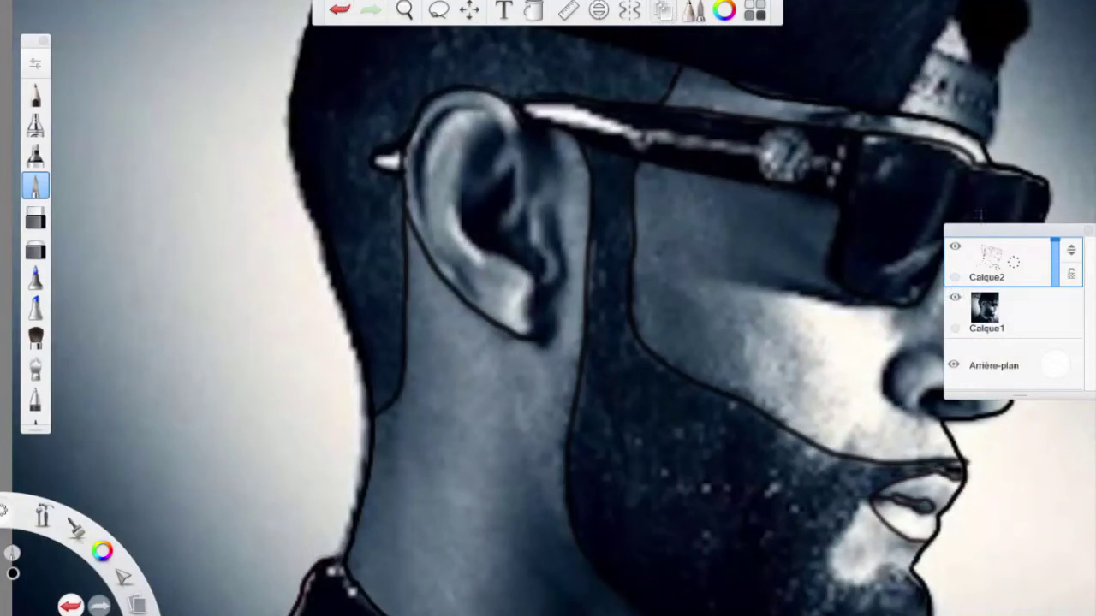
pyautogui.click(955, 297)
pyautogui.moveTo(676, 72); pyautogui.dragTo(683, 61)
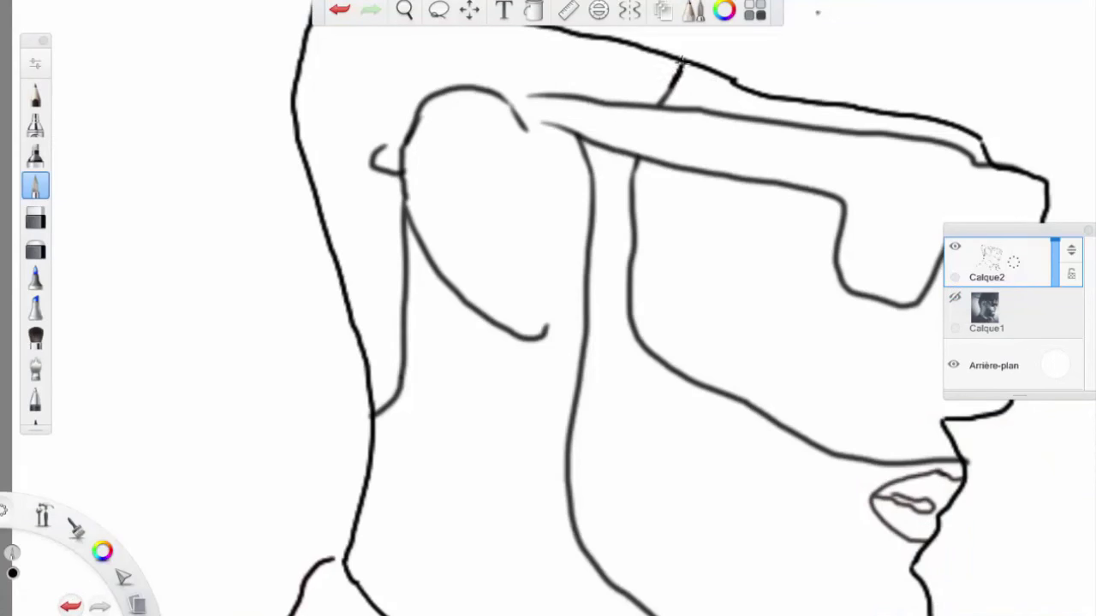
pyautogui.moveTo(534, 97); pyautogui.dragTo(511, 96)
pyautogui.moveTo(543, 123); pyautogui.dragTo(519, 117)
# Step: Try a flood fill on the sunglasses' arm
pyautogui.click(532, 10)
pyautogui.click(650, 129)
pyautogui.click(339, 10)
pyautogui.click(38, 183)
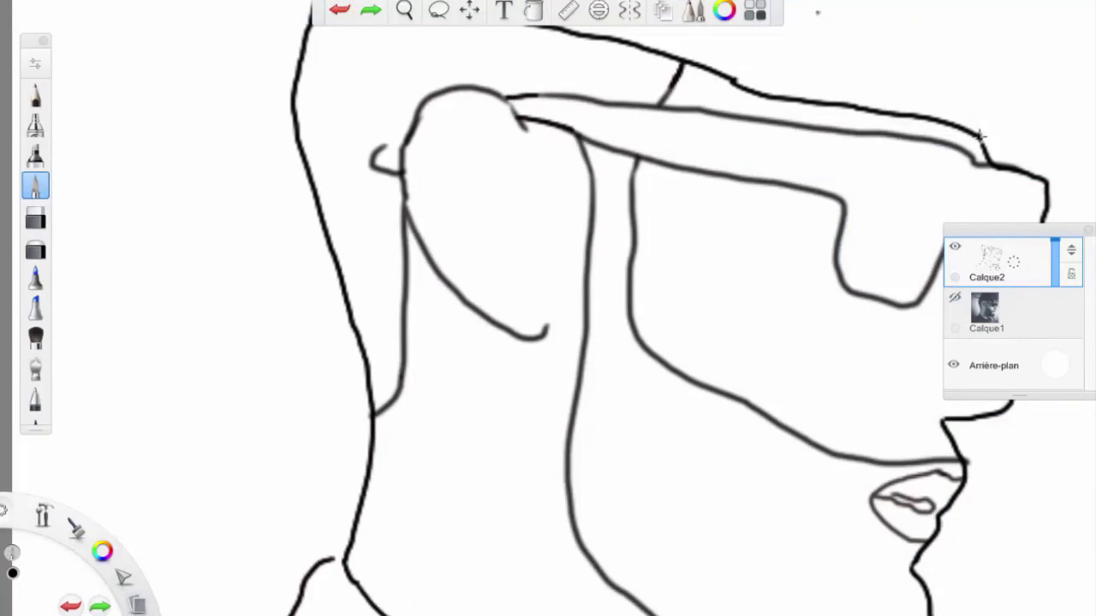
# Step: Show the photo layer Calque1 again and outline the cap's strap and the dark tuft above it
pyautogui.click(954, 297)
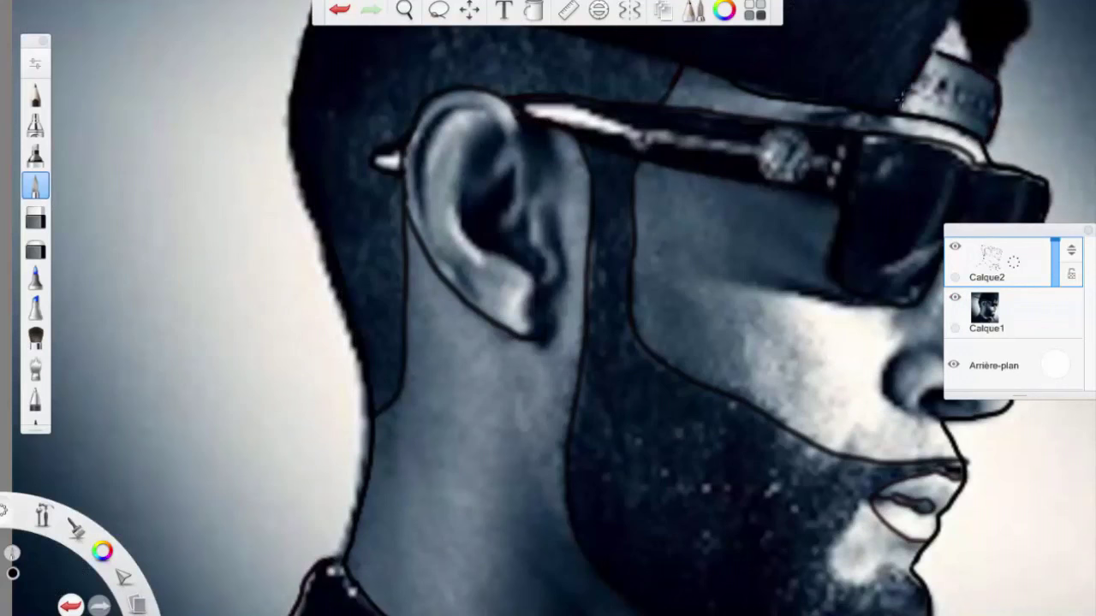
pyautogui.click(469, 11)
pyautogui.scroll(-3, 1049, 144)
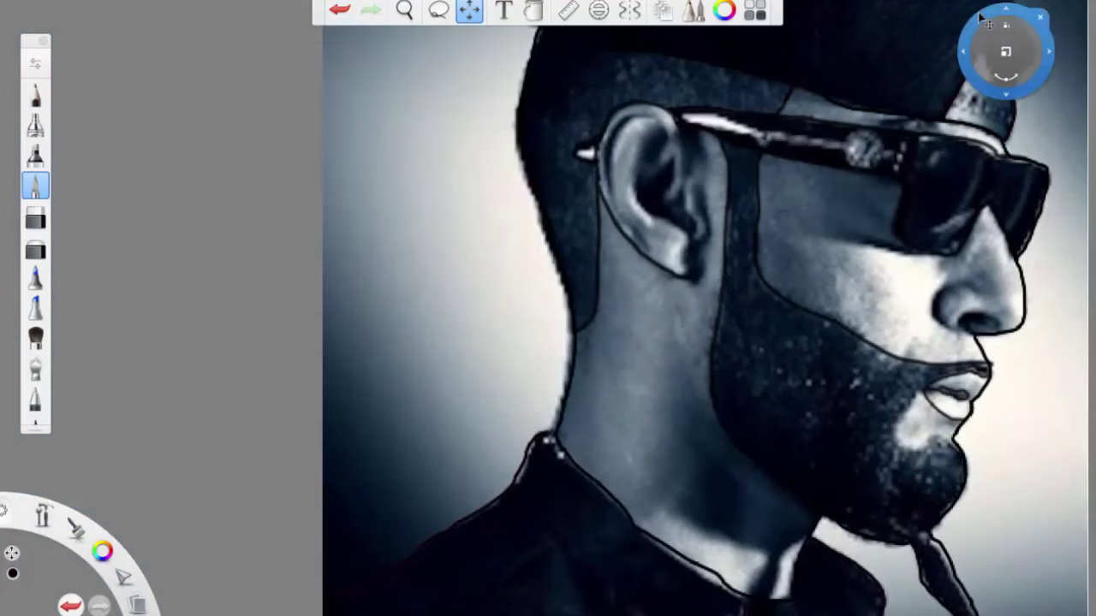
pyautogui.scroll(3, 1003, 13)
pyautogui.click(1040, 16)
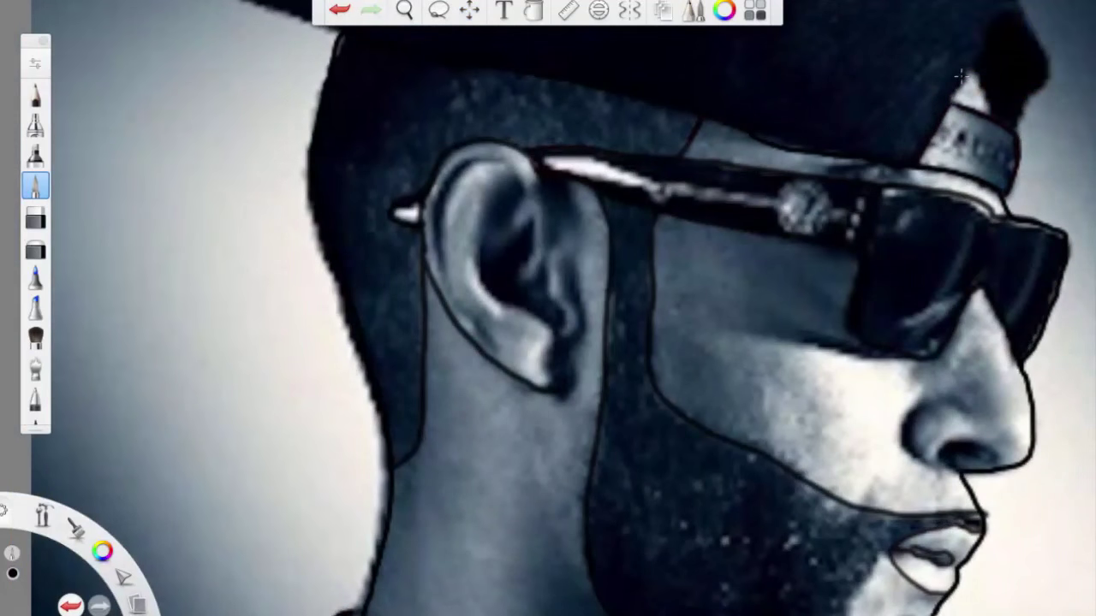
pyautogui.moveTo(1015, 18)
pyautogui.mouseDown()
pyautogui.moveTo(1049, 75)
pyautogui.moveTo(1024, 102)
pyautogui.moveTo(1015, 142)
pyautogui.mouseUp()
# Step: Draw the inner edge of the small pale gap above the cap's strap with the Pencil, and check the lines without the photo
pyautogui.moveTo(965, 67); pyautogui.dragTo(989, 126)
pyautogui.click(339, 10)
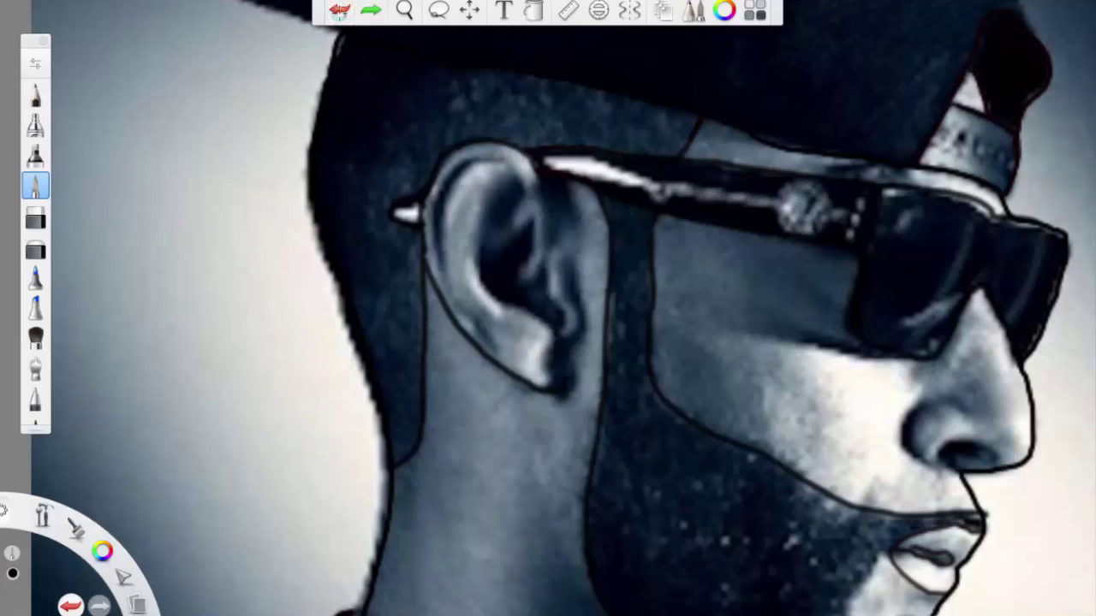
pyautogui.click(35, 99)
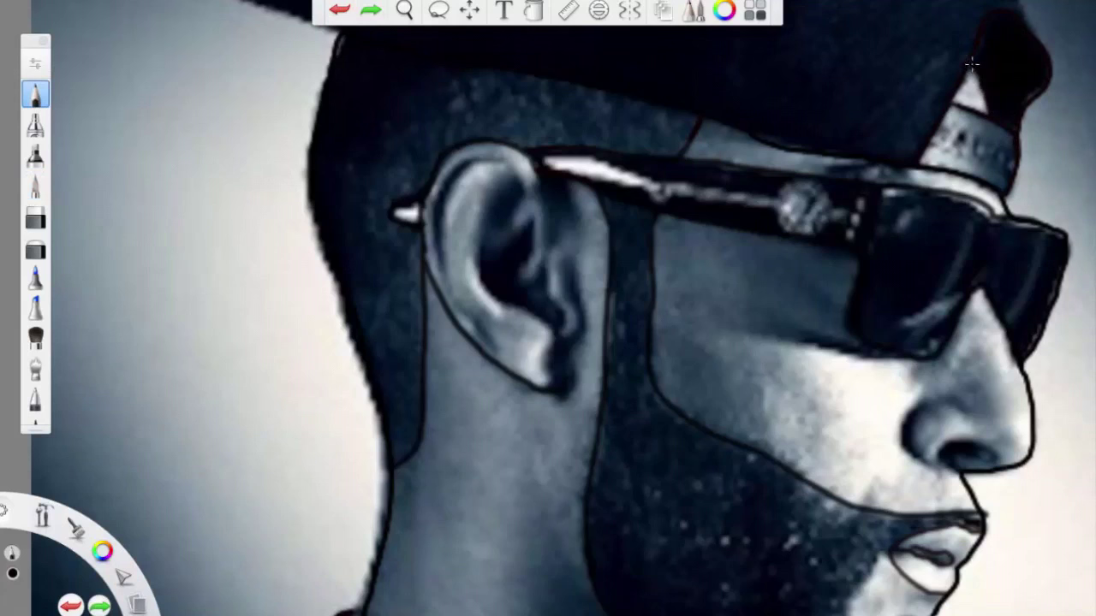
pyautogui.moveTo(972, 64); pyautogui.dragTo(990, 117)
pyautogui.click(36, 185)
pyautogui.click(664, 12)
pyautogui.click(956, 297)
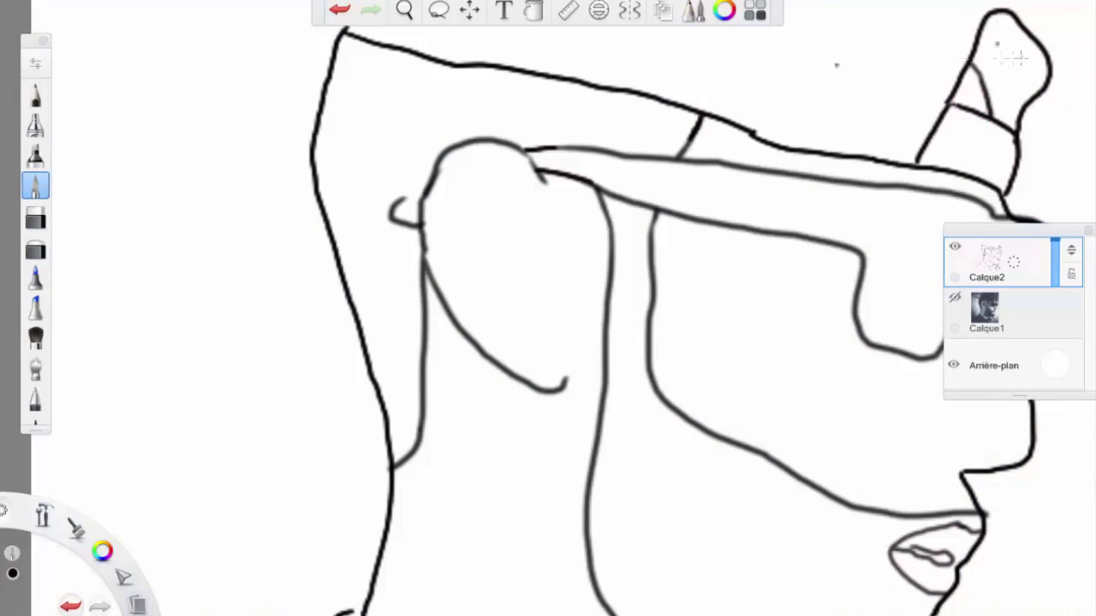
pyautogui.click(954, 297)
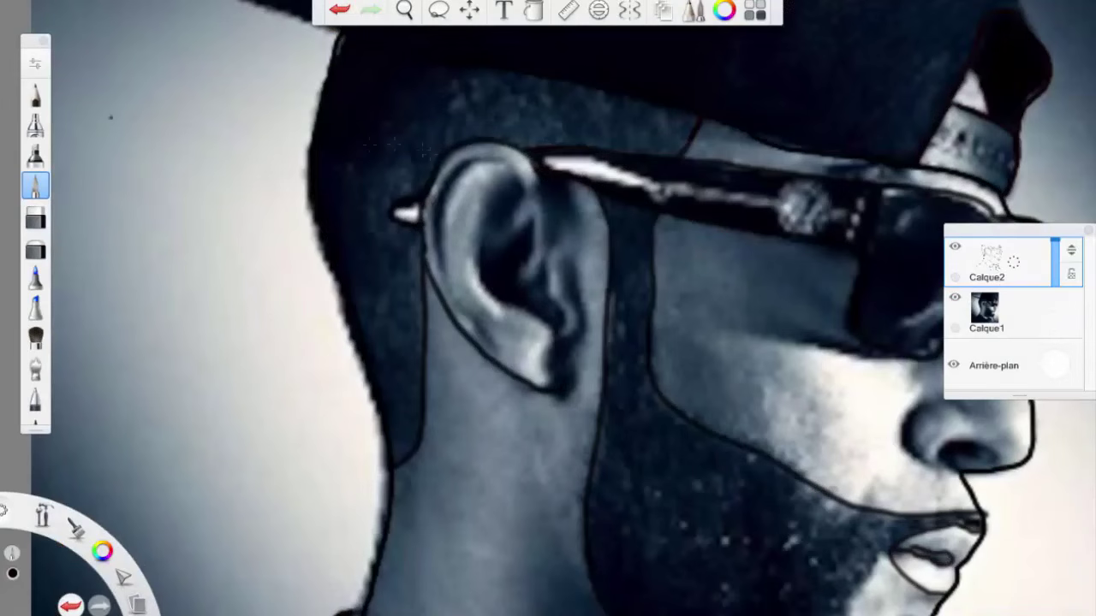
# Step: Draw the ear's inner rim line, the outline of its dark hollow, and short fold lines inside the ear
pyautogui.moveTo(434, 232); pyautogui.dragTo(440, 264)
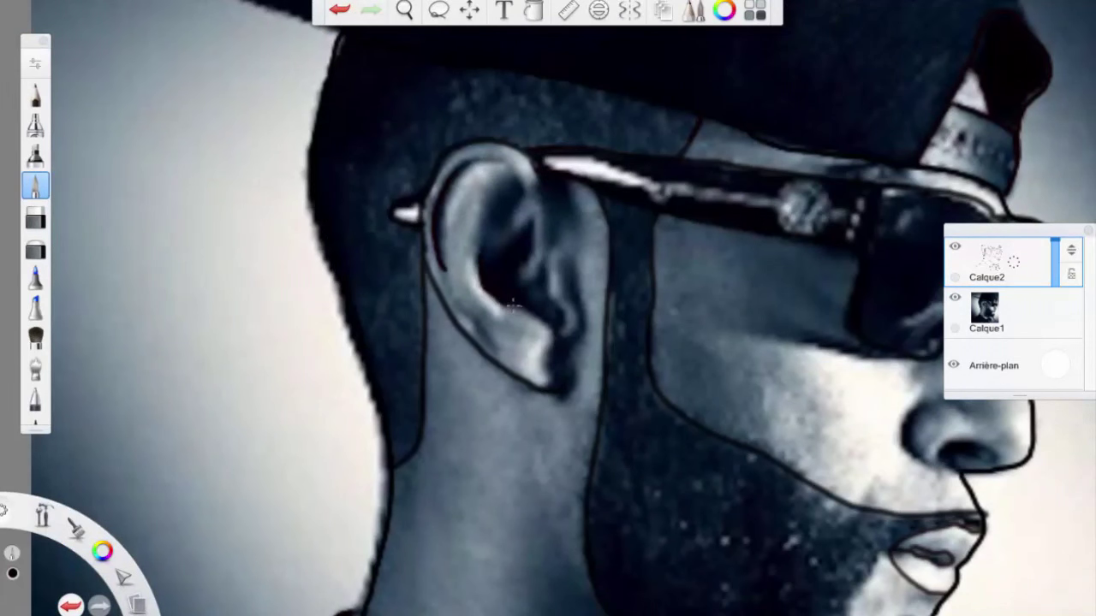
pyautogui.moveTo(524, 238)
pyautogui.mouseDown()
pyautogui.moveTo(531, 225)
pyautogui.moveTo(524, 288)
pyautogui.moveTo(544, 274)
pyautogui.moveTo(558, 324)
pyautogui.mouseUp()
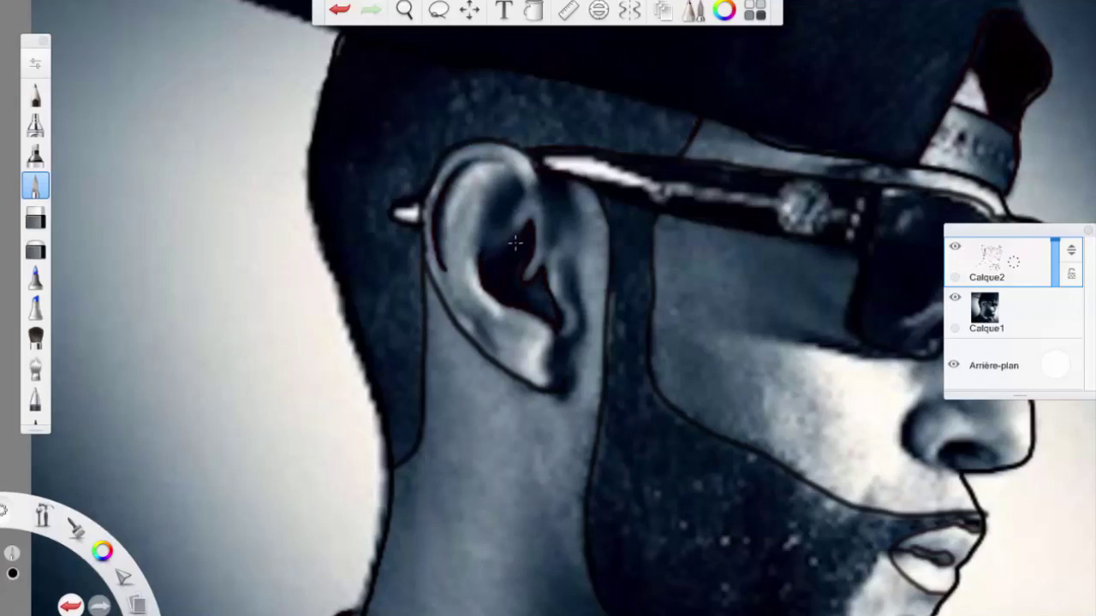
pyautogui.click(29, 92)
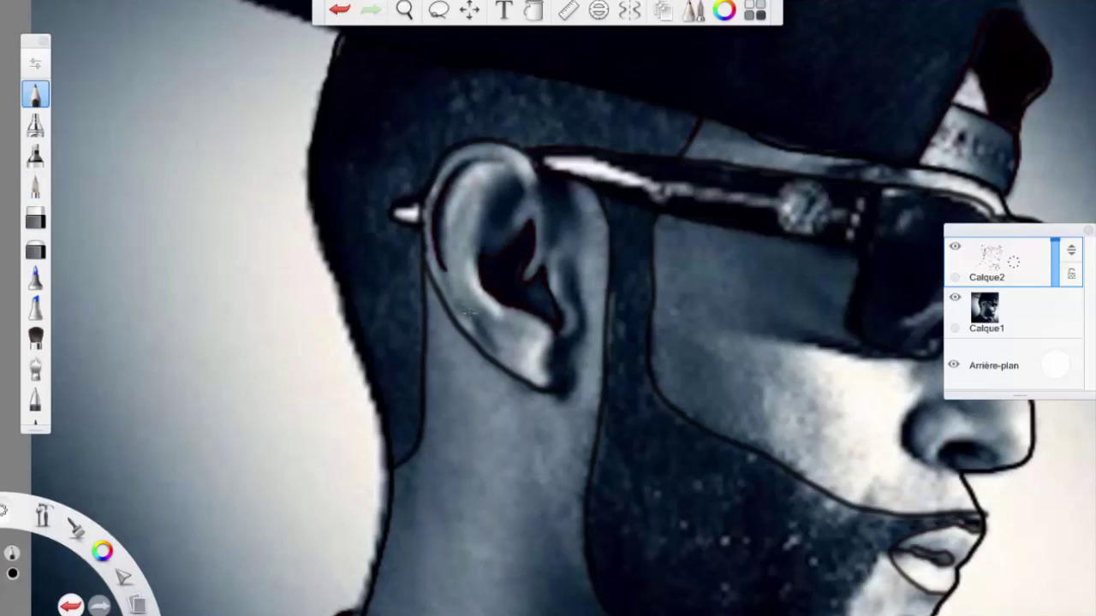
pyautogui.click(956, 299)
pyautogui.click(956, 300)
pyautogui.moveTo(485, 205); pyautogui.dragTo(472, 243)
pyautogui.click(954, 298)
pyautogui.press('b')
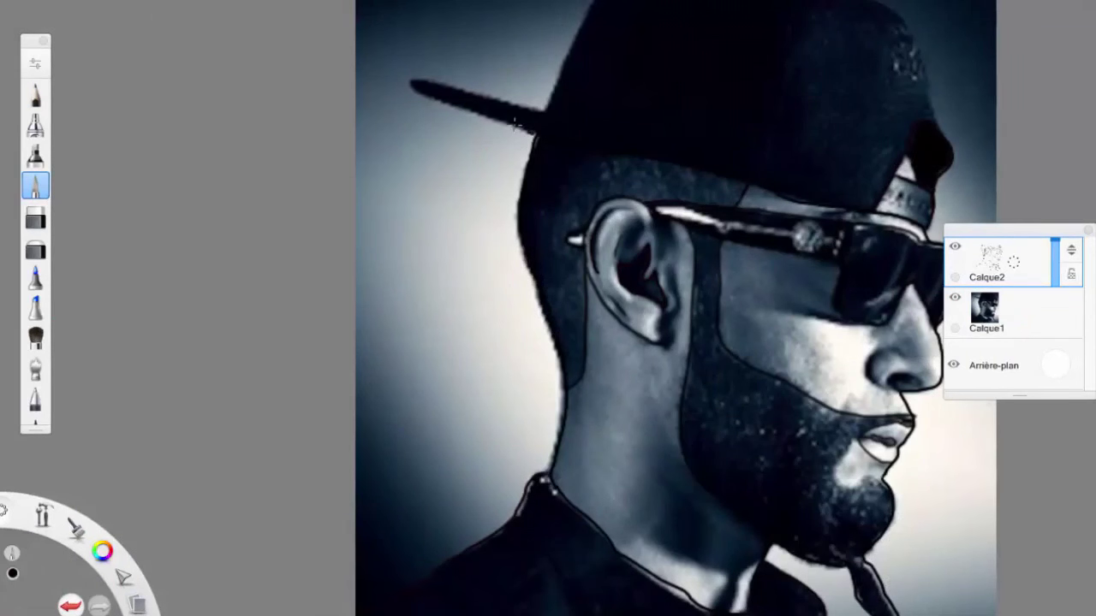
# Step: Trace the cap's visor and crown in black, and hide the photo layer Calque1 to check the whole line drawing
pyautogui.moveTo(433, 81)
pyautogui.mouseDown()
pyautogui.moveTo(544, 107)
pyautogui.moveTo(598, 1)
pyautogui.mouseUp()
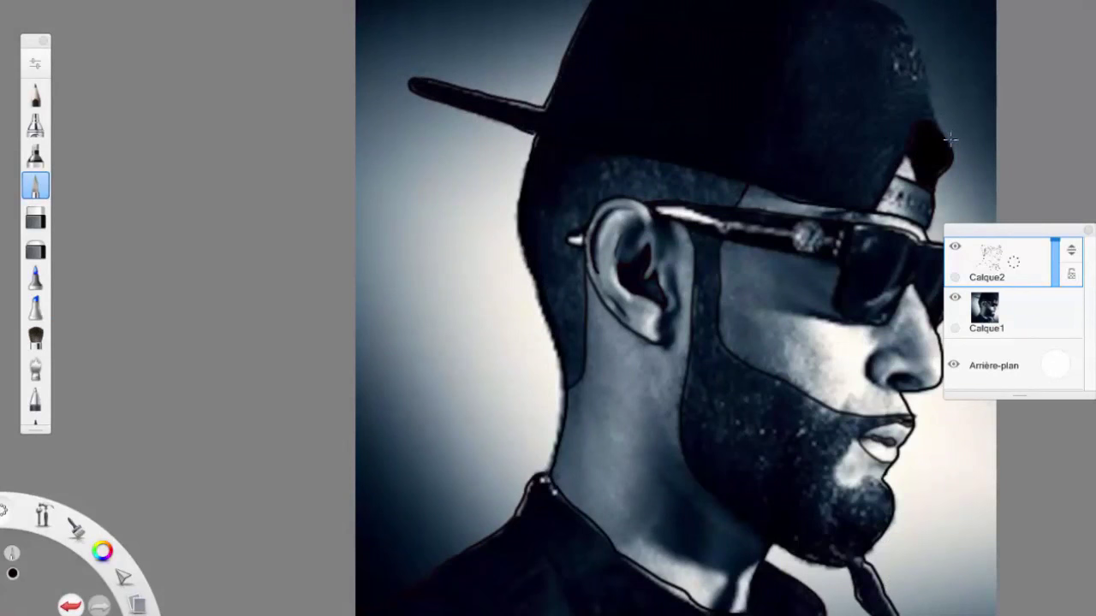
pyautogui.click(955, 297)
pyautogui.click(954, 297)
pyautogui.click(954, 295)
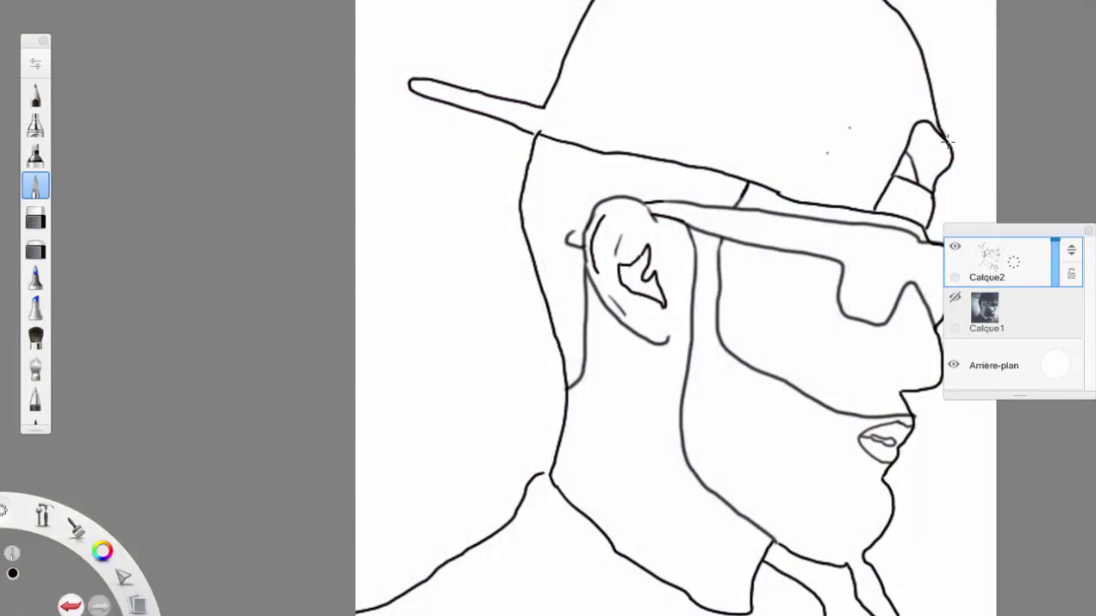
pyautogui.scroll(-4, 843, 224)
pyautogui.scroll(-2, 751, 347)
pyautogui.scroll(1, 750, 347)
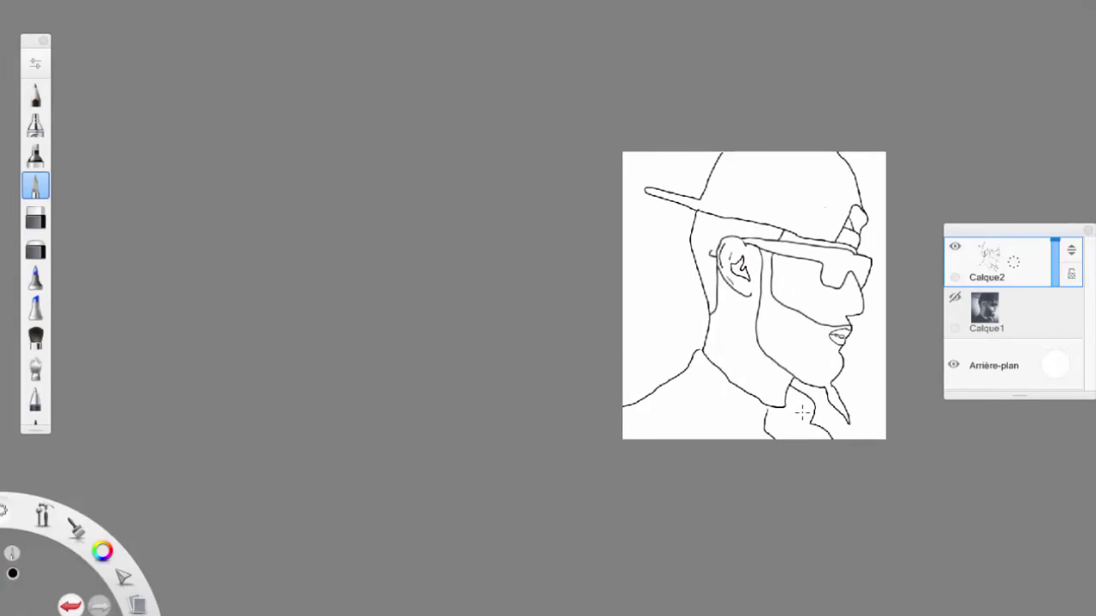
# Step: Trace the zip line on the jacket's front and close the gap between the collar's front edge and the neckline
pyautogui.scroll(1, 803, 410)
pyautogui.scroll(4, 855, 405)
pyautogui.click(954, 297)
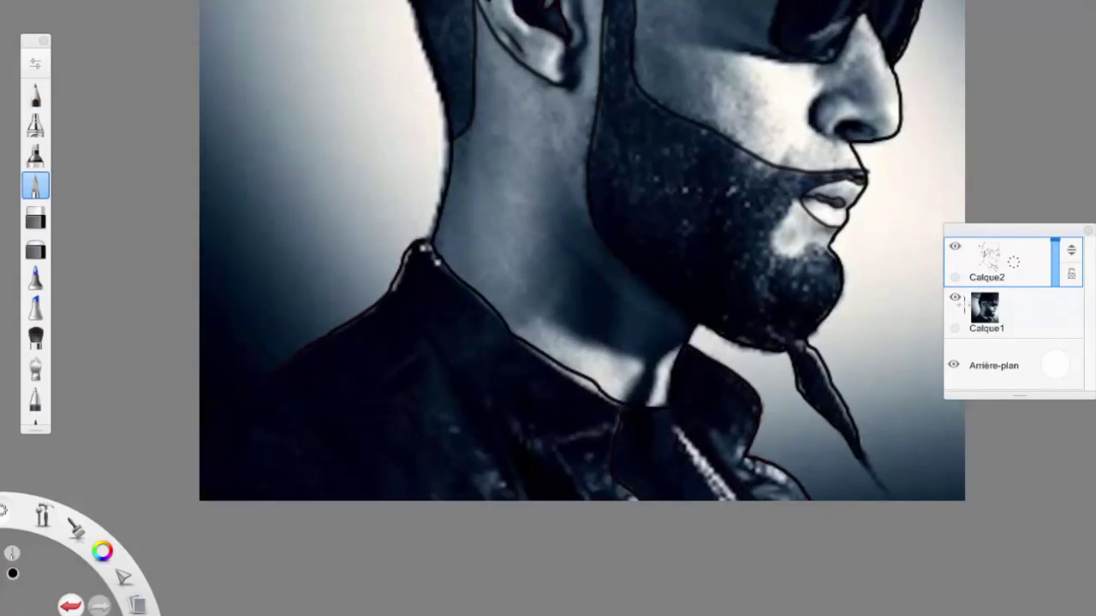
pyautogui.click(955, 297)
pyautogui.moveTo(621, 414); pyautogui.dragTo(619, 400)
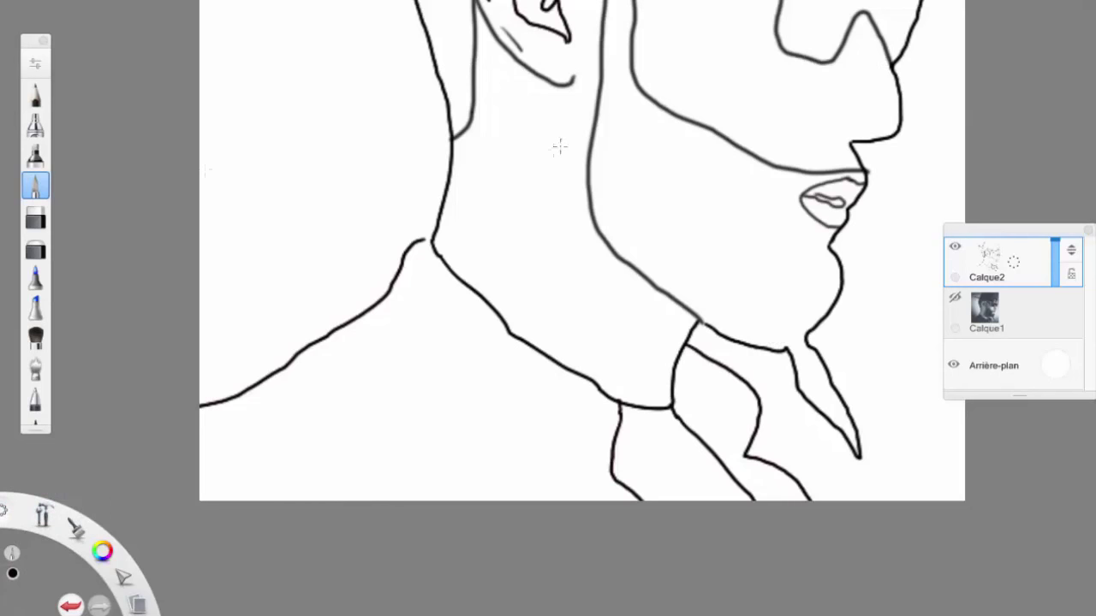
# Step: Save the drawing to the desktop as a TIFF file named "speed art la fouinis"
pyautogui.scroll(-2, 558, 145)
pyautogui.scroll(-3, 556, 146)
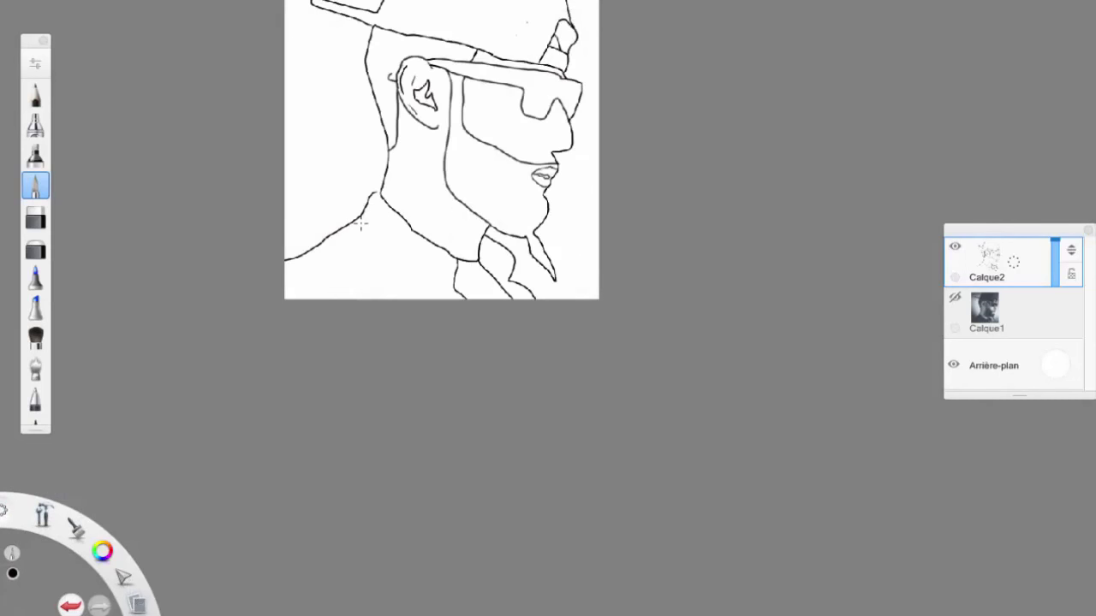
pyautogui.scroll(3, 360, 224)
pyautogui.click(19, 1)
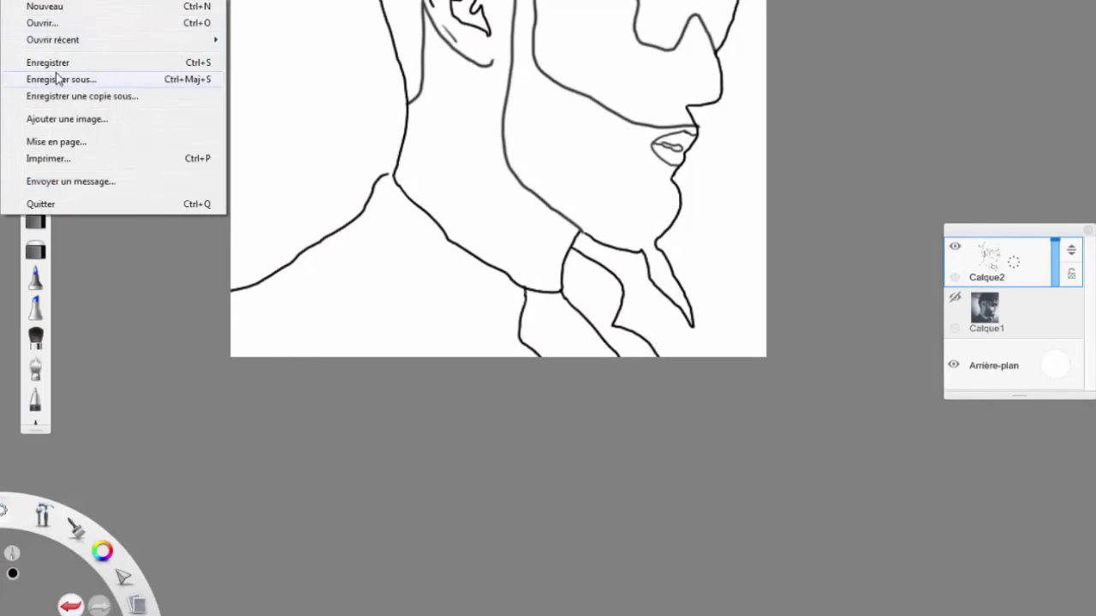
pyautogui.click(58, 78)
pyautogui.moveTo(146, 283); pyautogui.dragTo(89, 282)
pyautogui.write('speed art la fouinis')
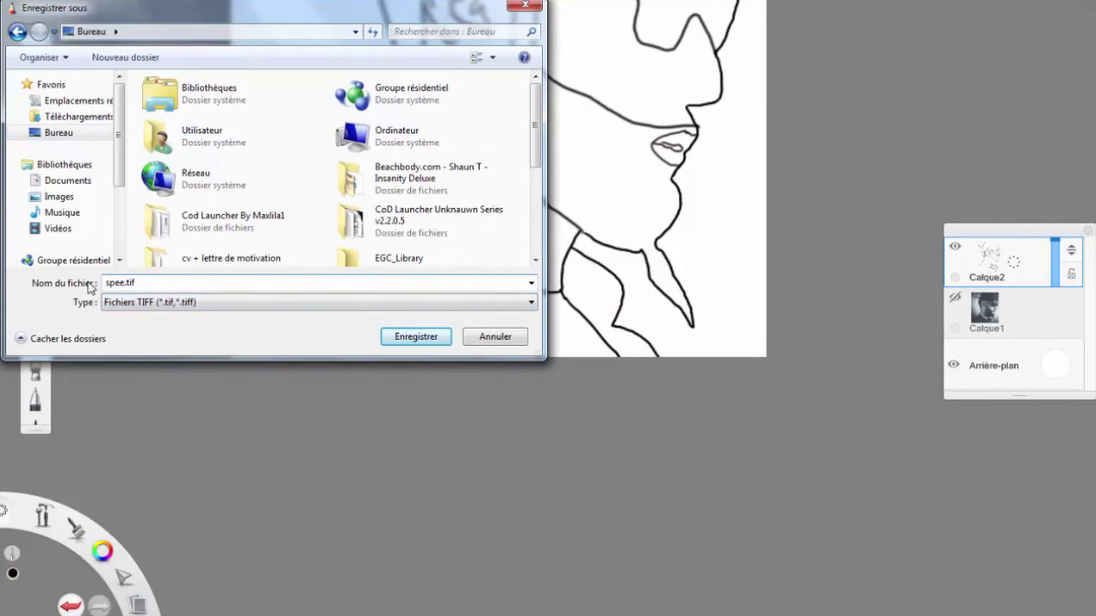
pyautogui.click(416, 336)
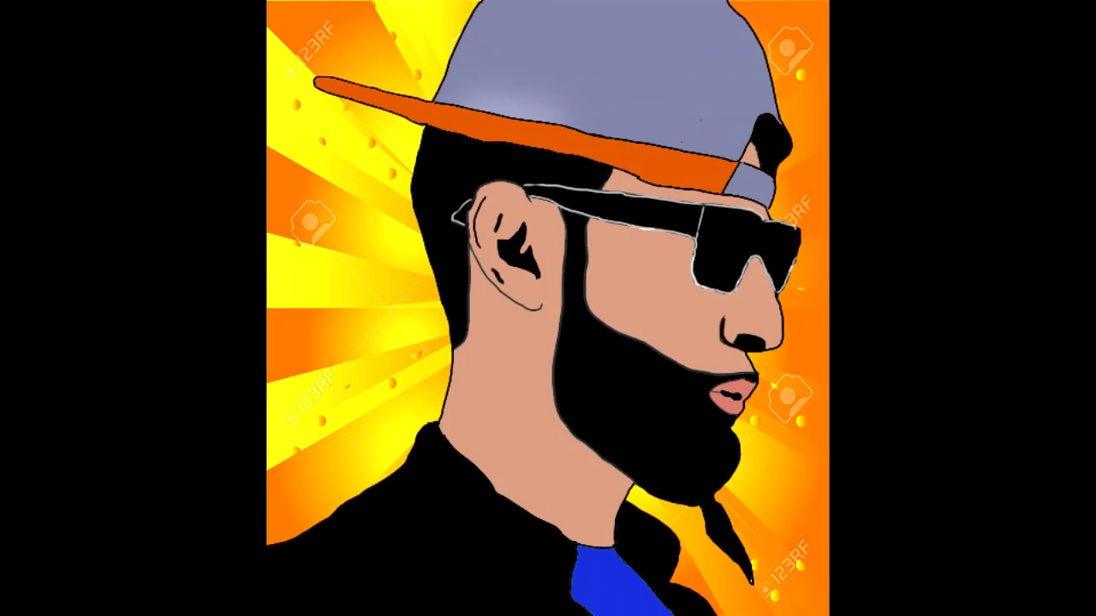